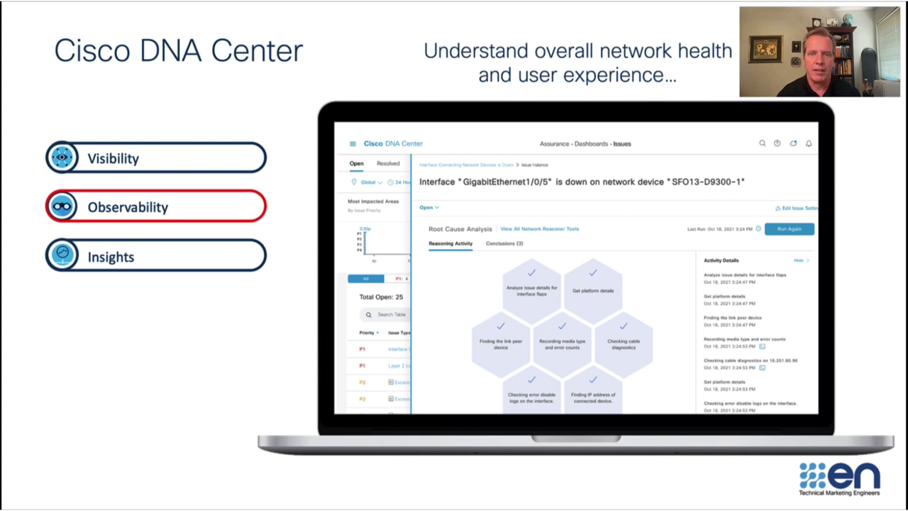
Step past the heatmap, weekly client-count and radio-throughput slides to the live DNA Center home page
key(Right)
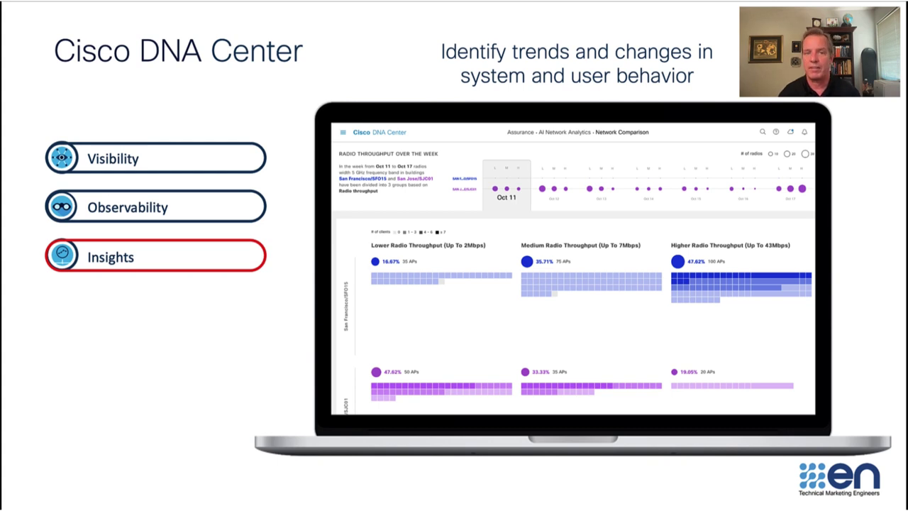
key(Right)
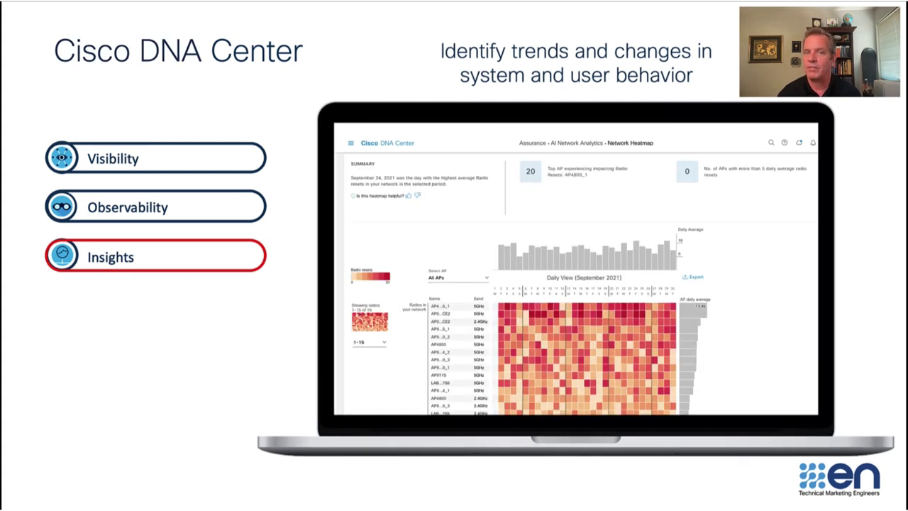
key(Right)
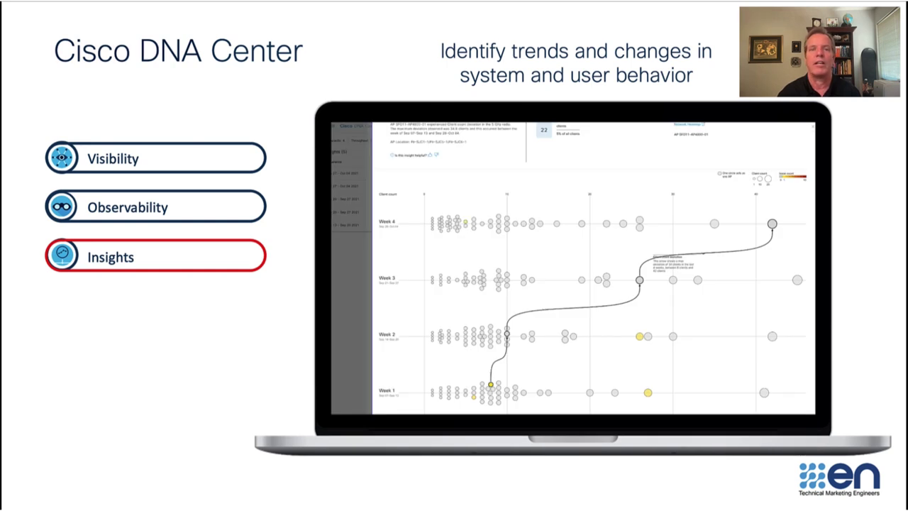
key(Right)
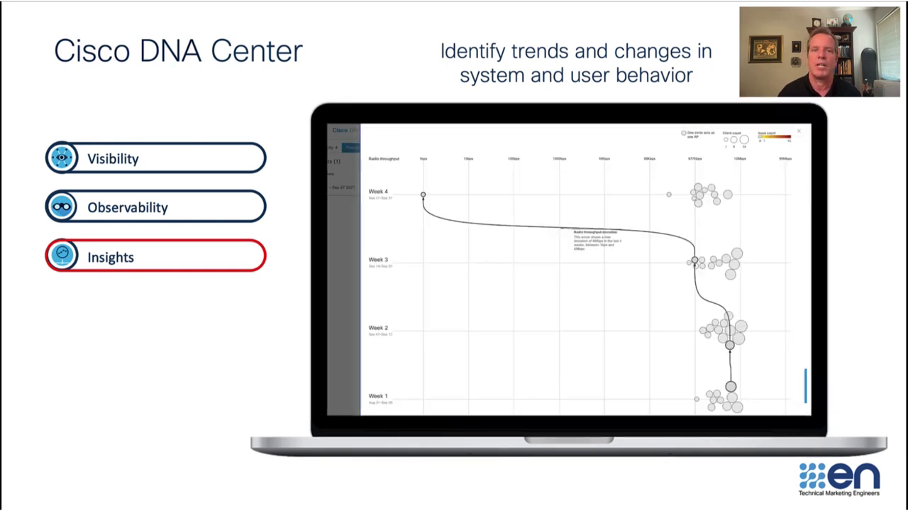
key(Right)
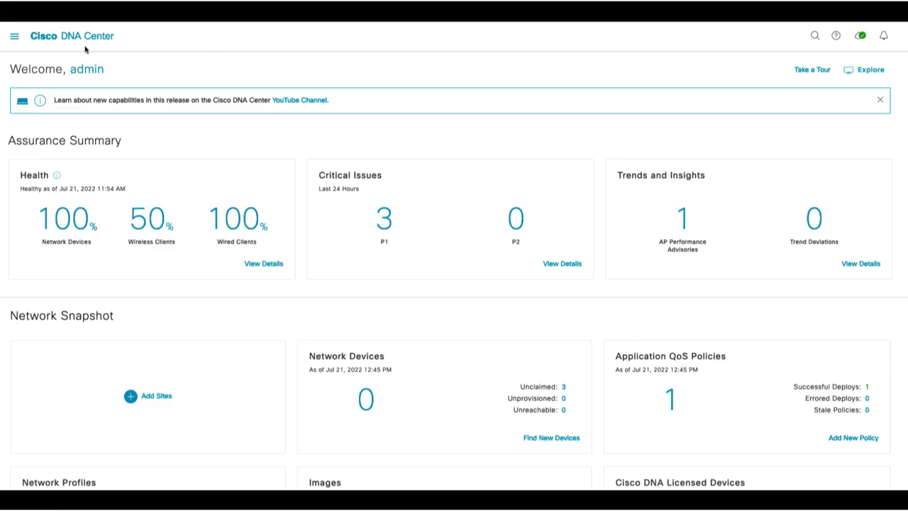
In Design > Network Hierarchy, add an area named San Jose under Global
click(14, 36)
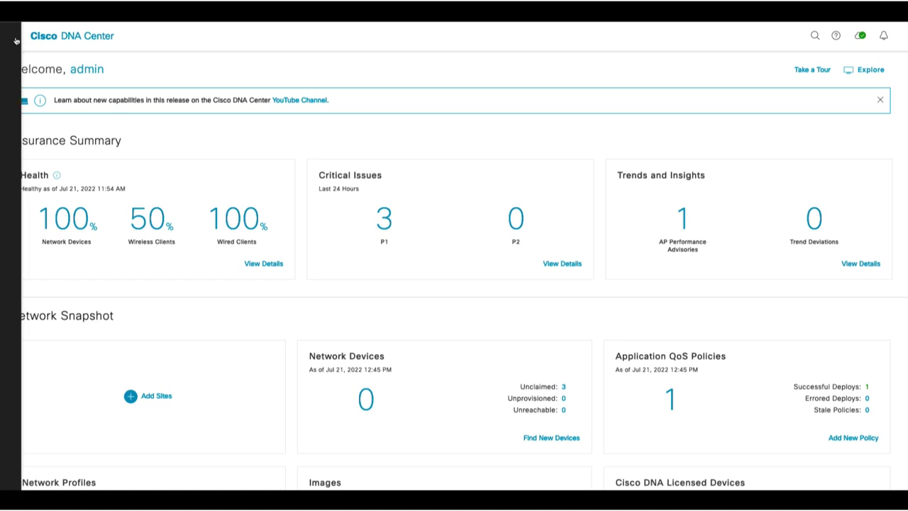
mouse_move(32, 74)
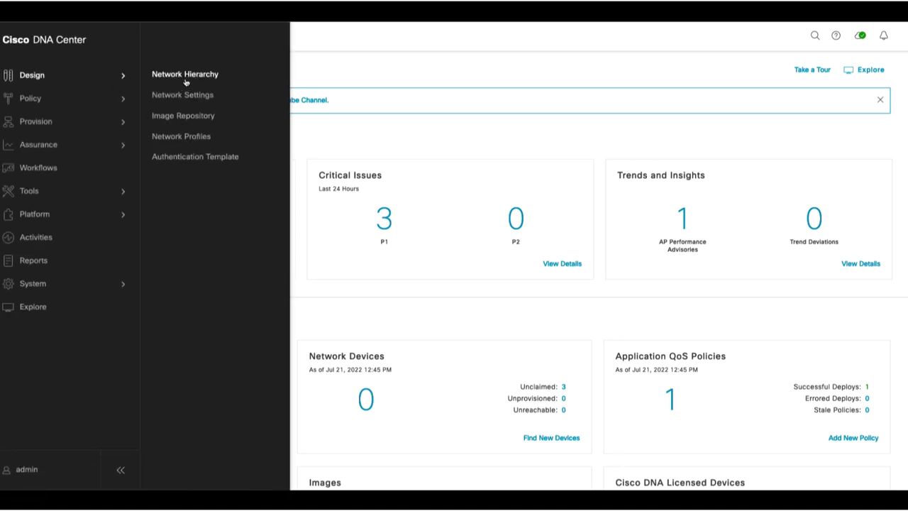
click(186, 78)
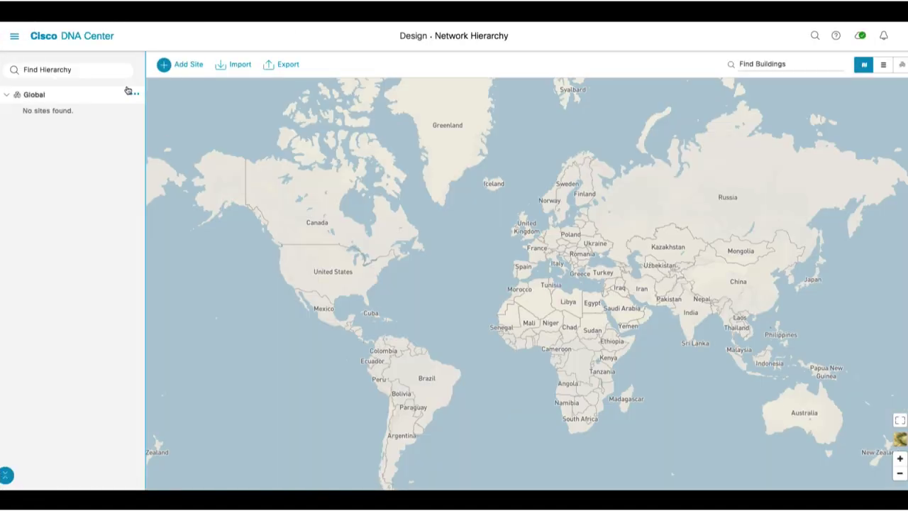
click(187, 66)
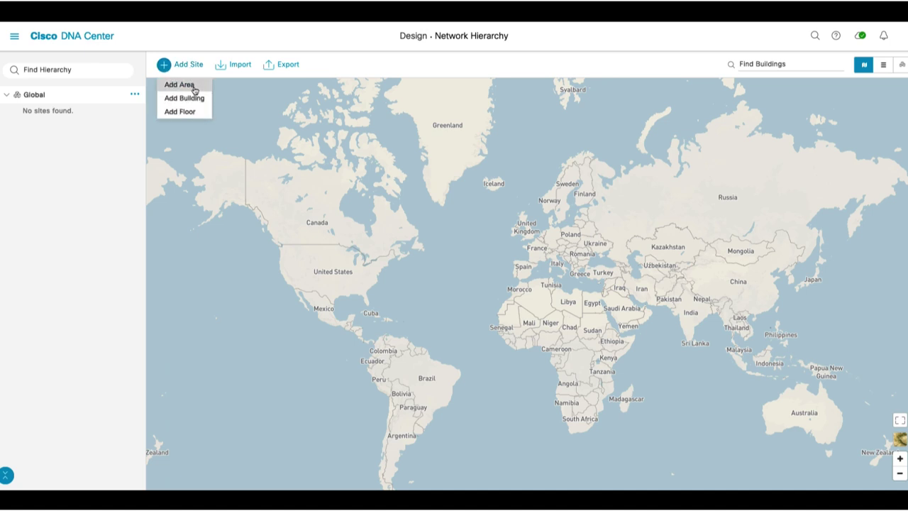
click(193, 86)
click(227, 147)
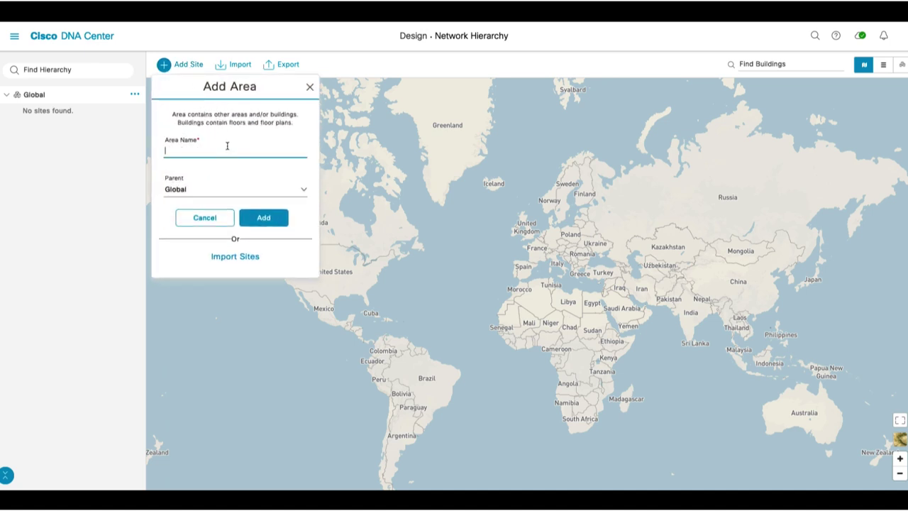
text(San Jose)
click(265, 218)
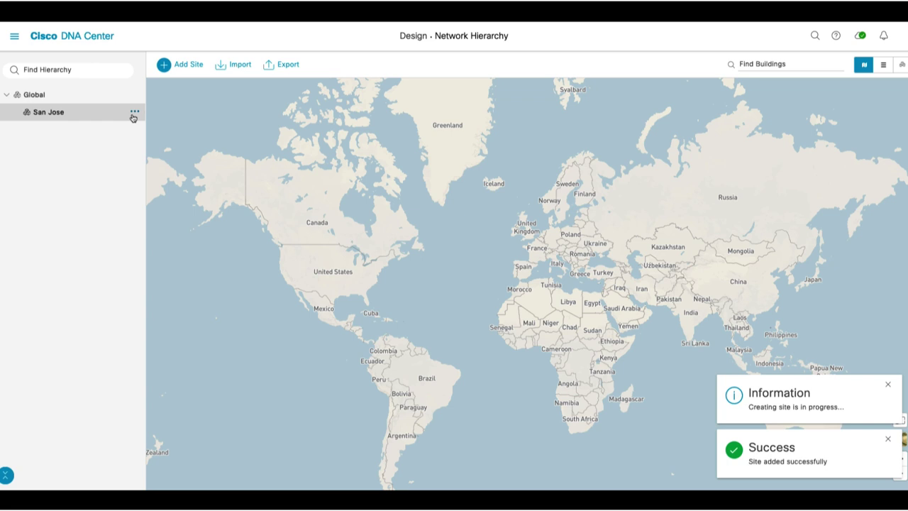
Add a Data Center building under San Jose at 125 West Tasman Drive
click(133, 113)
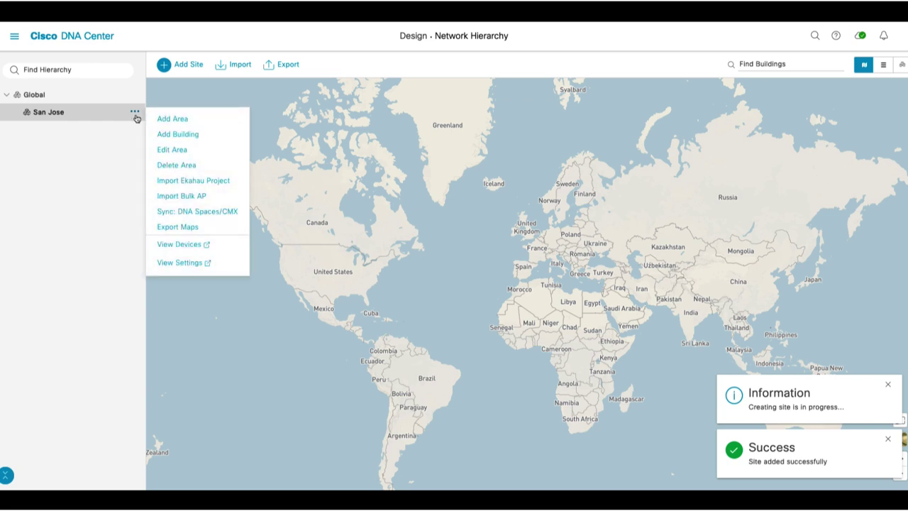
click(187, 139)
click(213, 146)
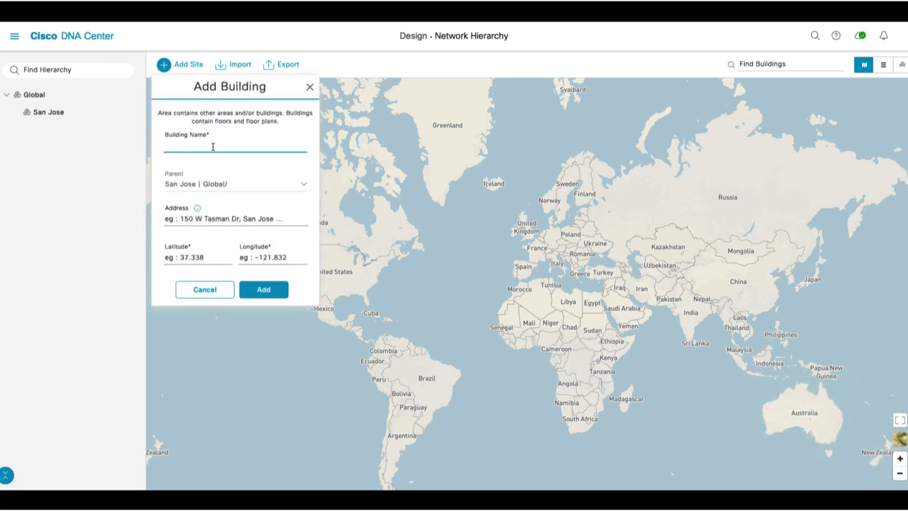
text(Data Center)
click(227, 212)
text(125 W Ta)
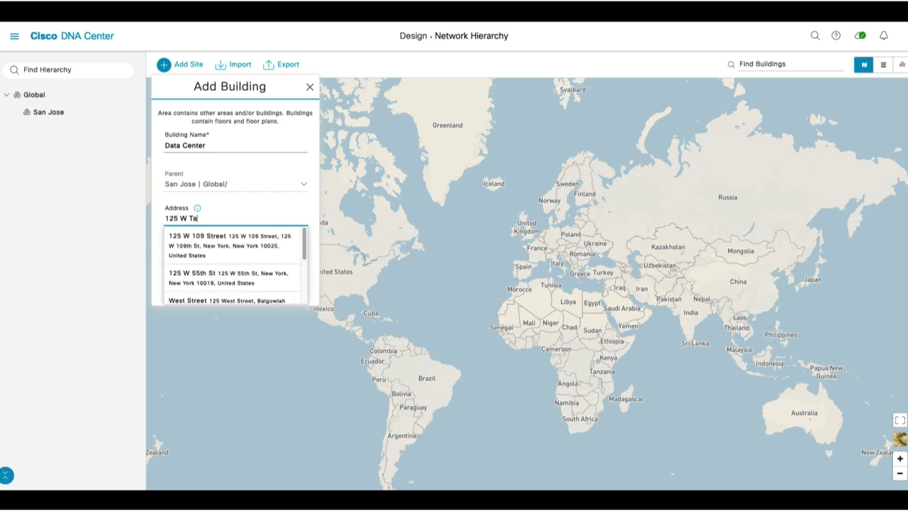
text(sman)
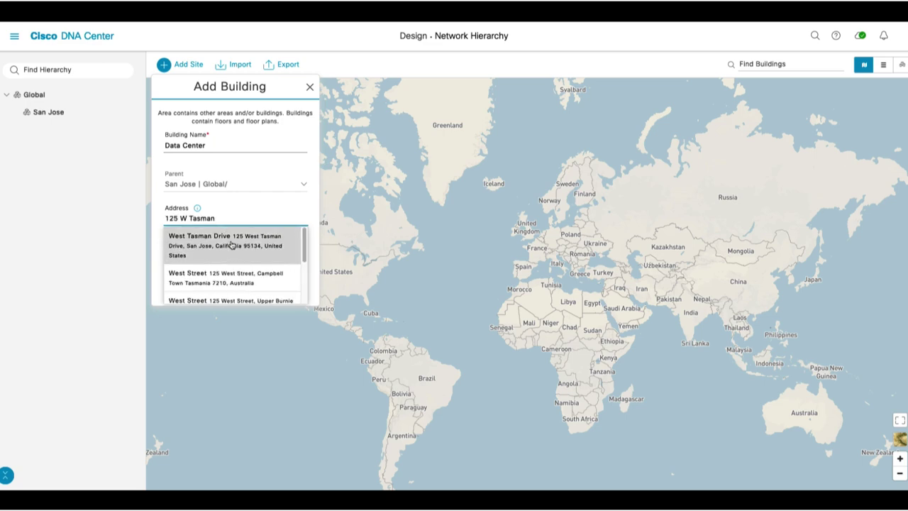
click(231, 245)
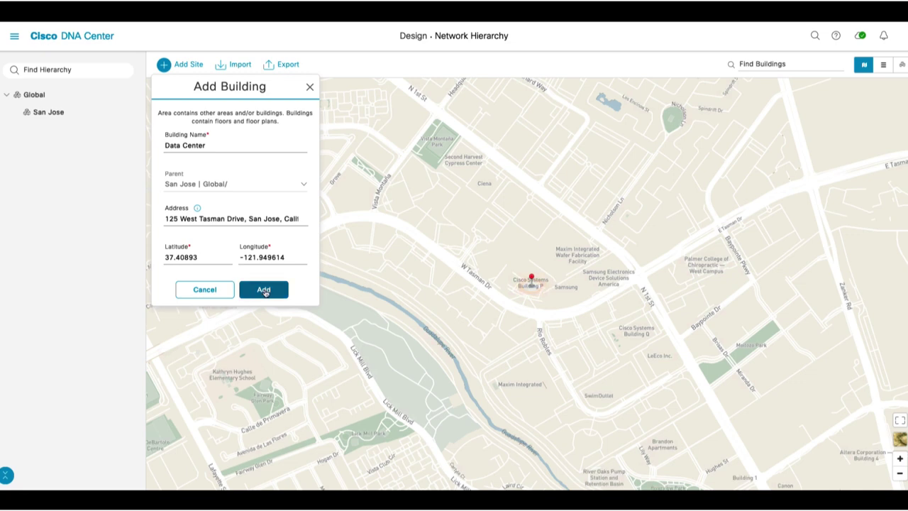
click(264, 290)
Add an HQ building under San Jose at 150 West Tasman Drive
click(135, 112)
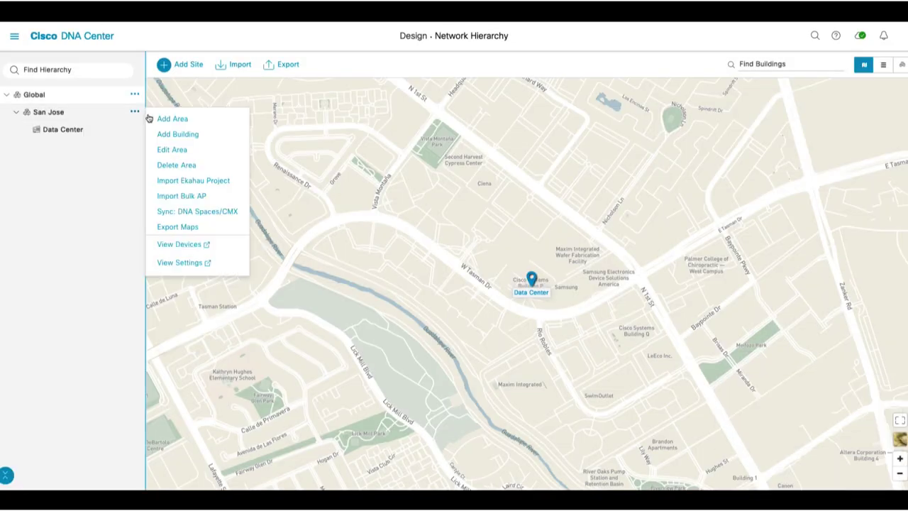
click(187, 136)
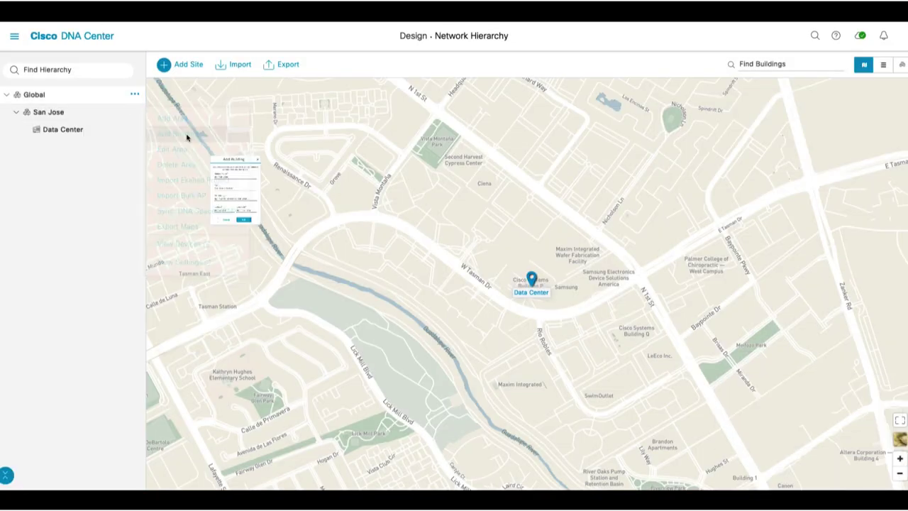
click(191, 145)
text(HQ)
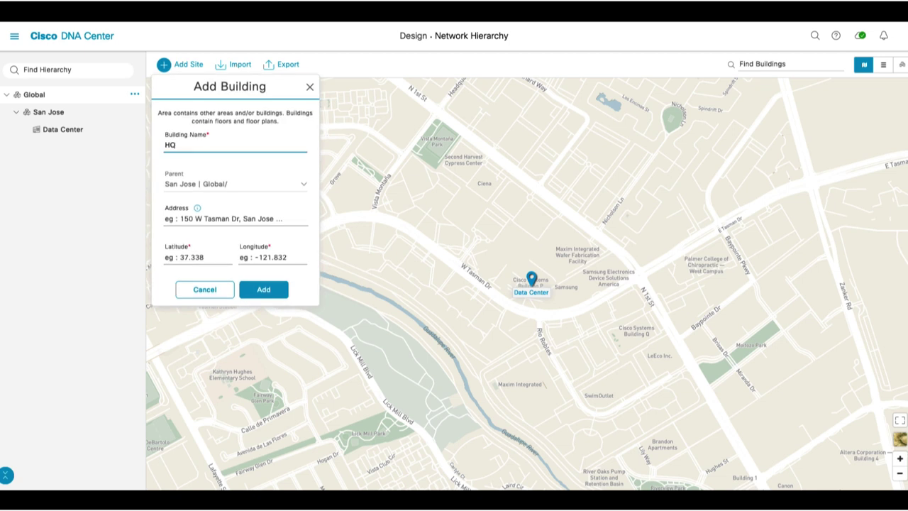
click(262, 216)
text(1)
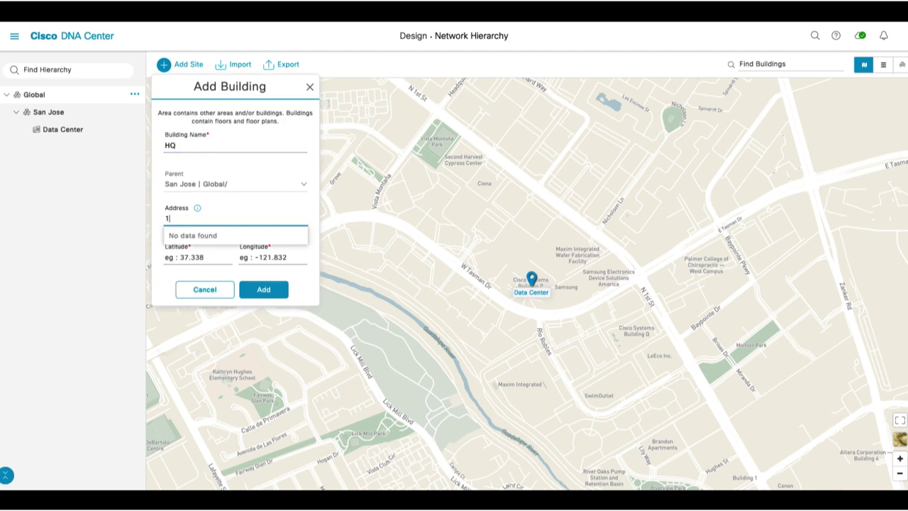
text(50 West Tasma)
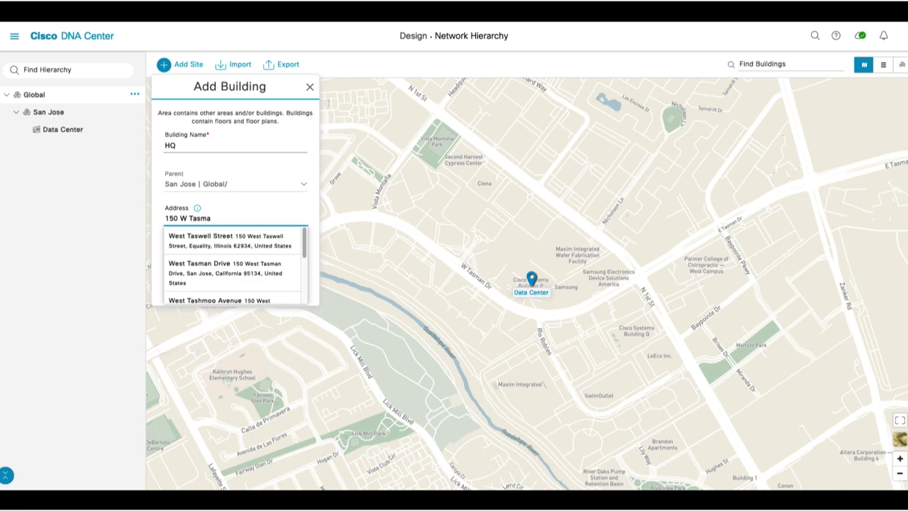
text(n)
click(215, 240)
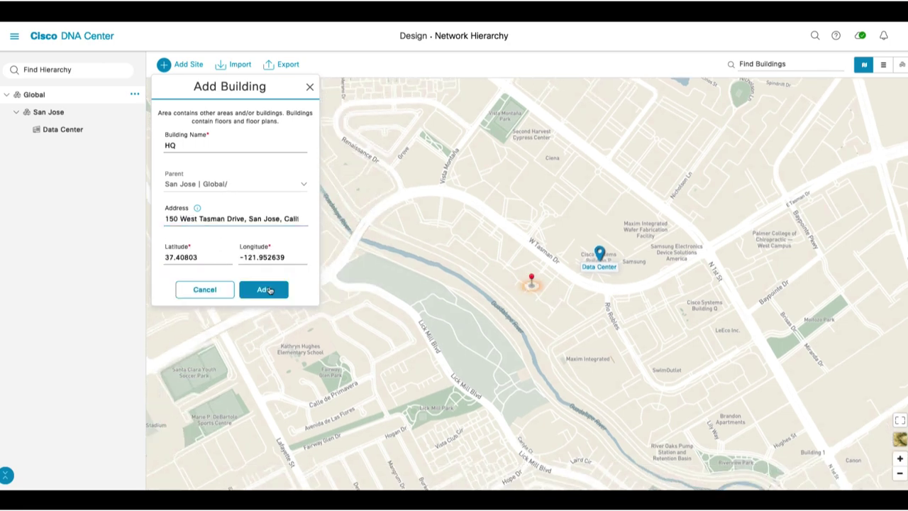
click(269, 289)
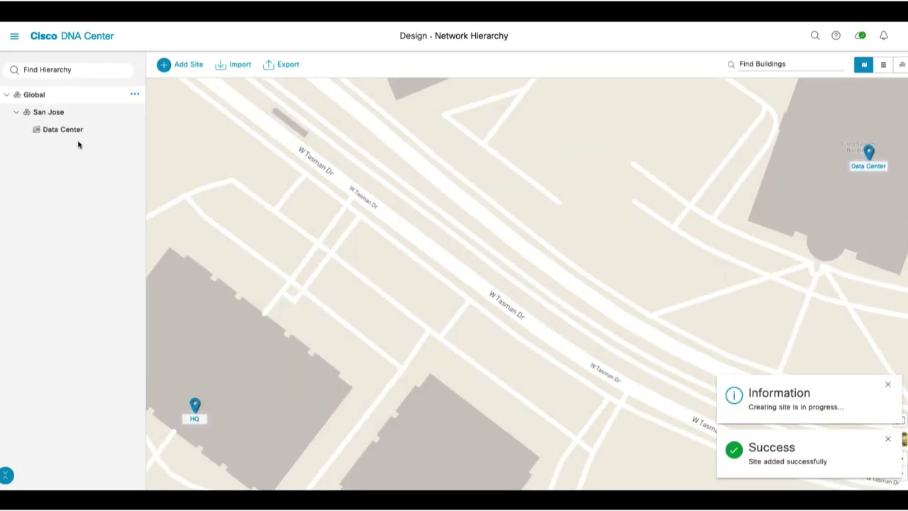
Add Floor 1 under HQ, using HW 1FLR.dwg as its floor plan
click(134, 146)
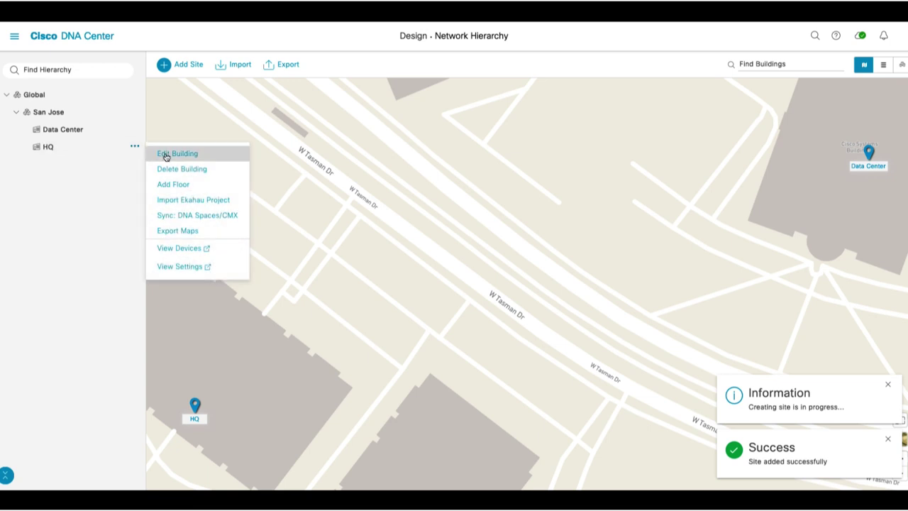
click(182, 186)
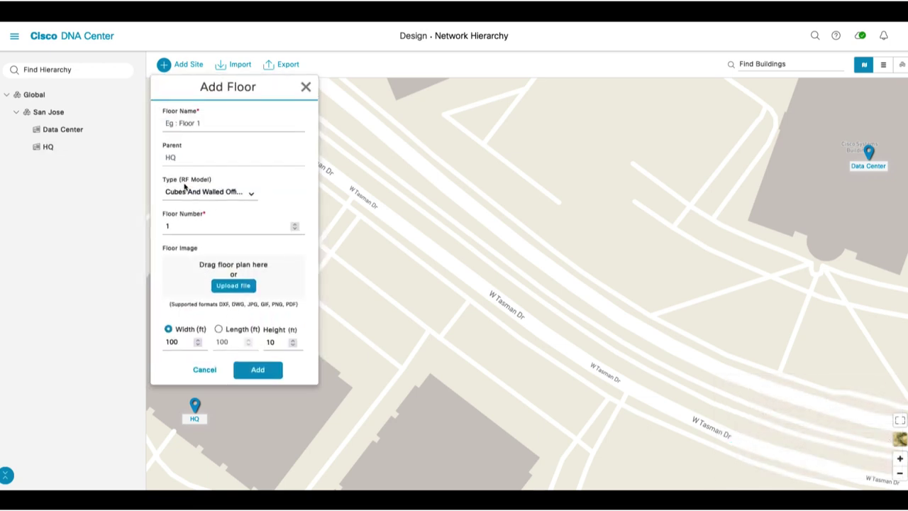
click(201, 124)
text(Floor )
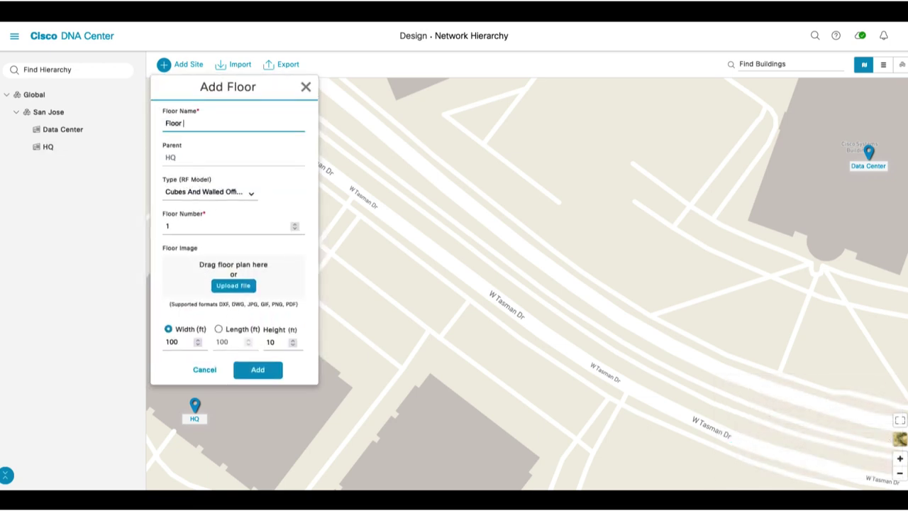
text(1)
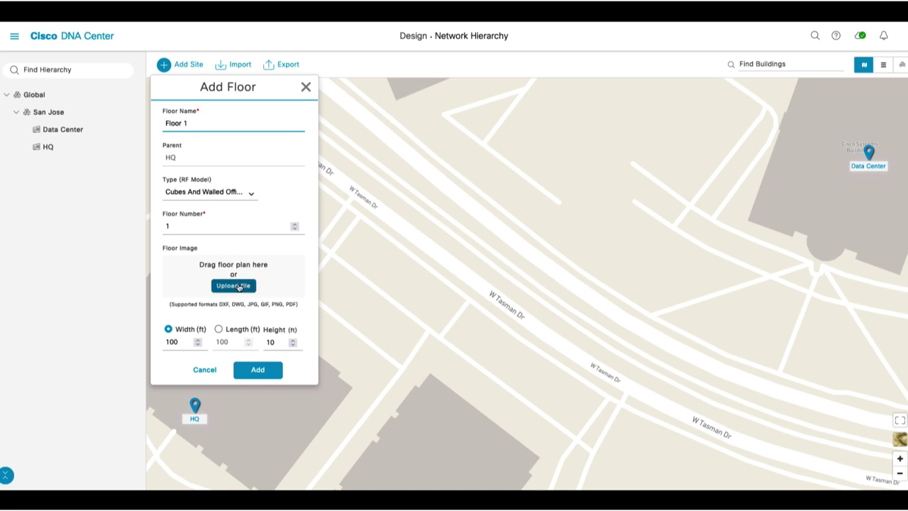
click(238, 286)
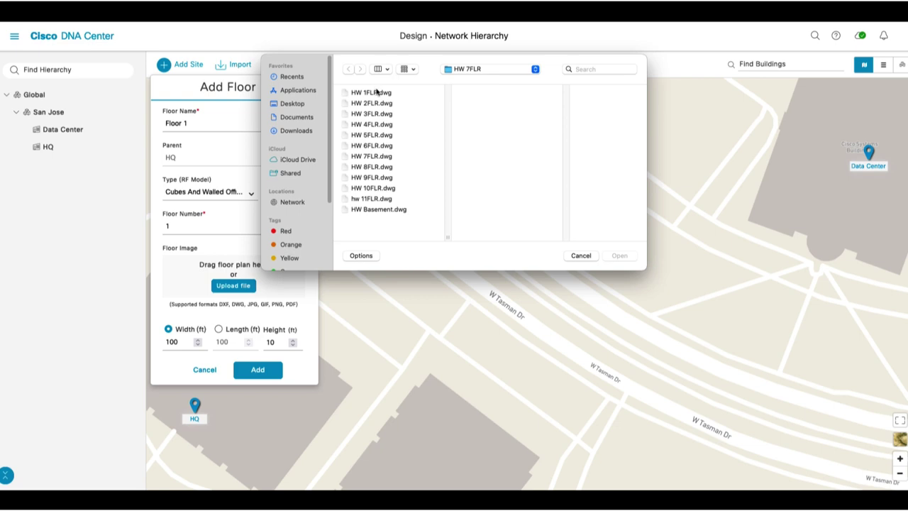
click(376, 92)
click(624, 257)
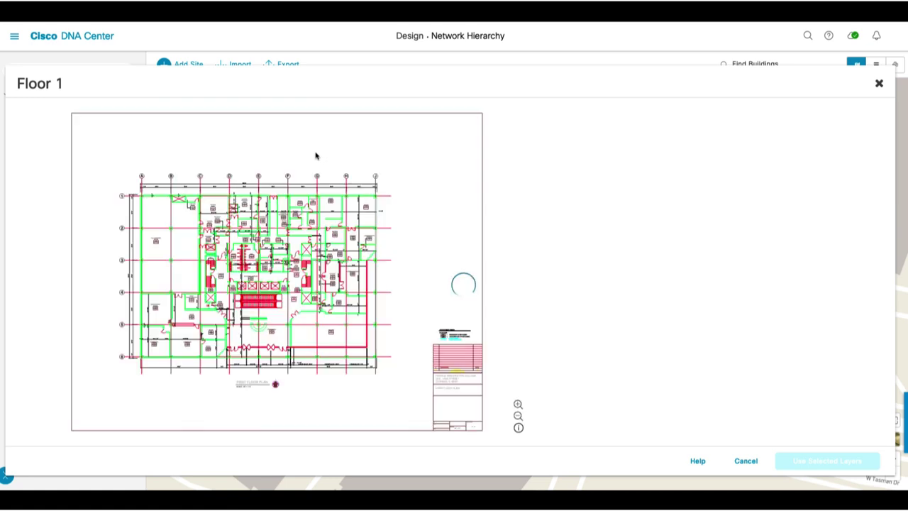
Keep only CAD layers 3, 5 and 6 with concrete walls, then create the floor
click(564, 111)
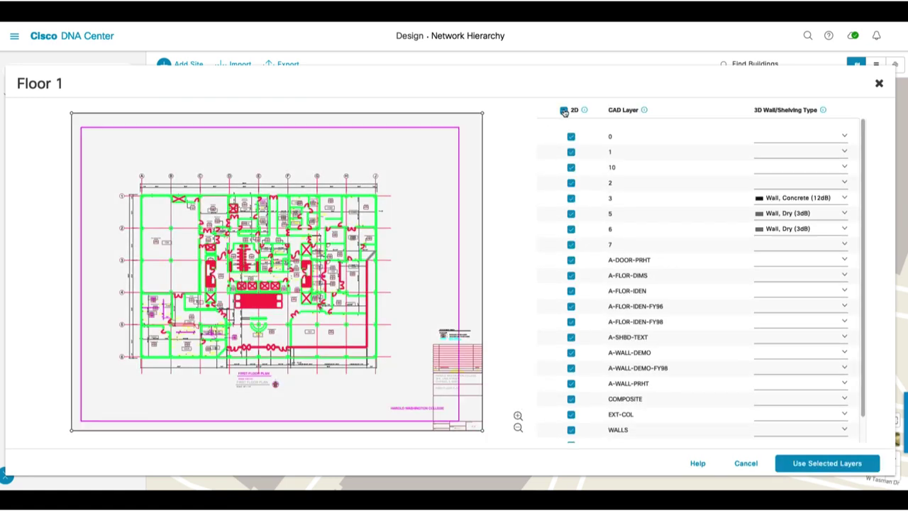
click(564, 111)
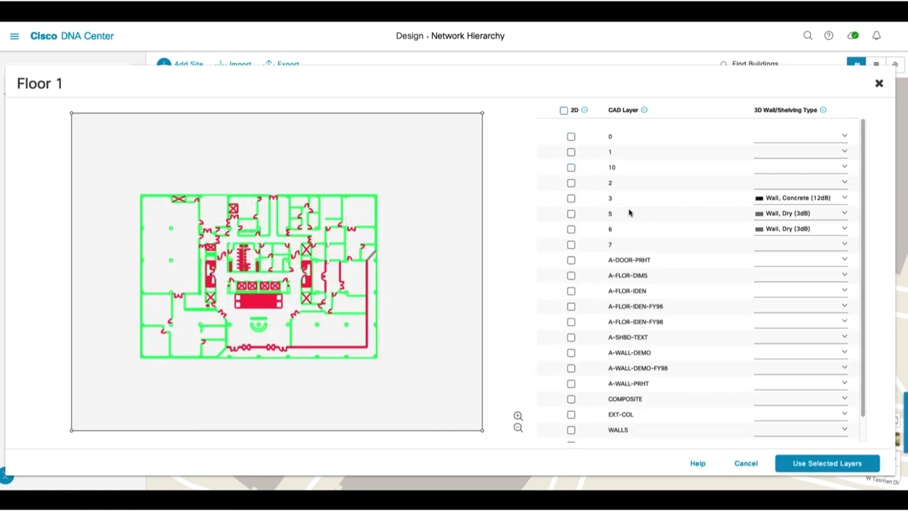
click(571, 200)
click(572, 216)
click(572, 231)
click(844, 199)
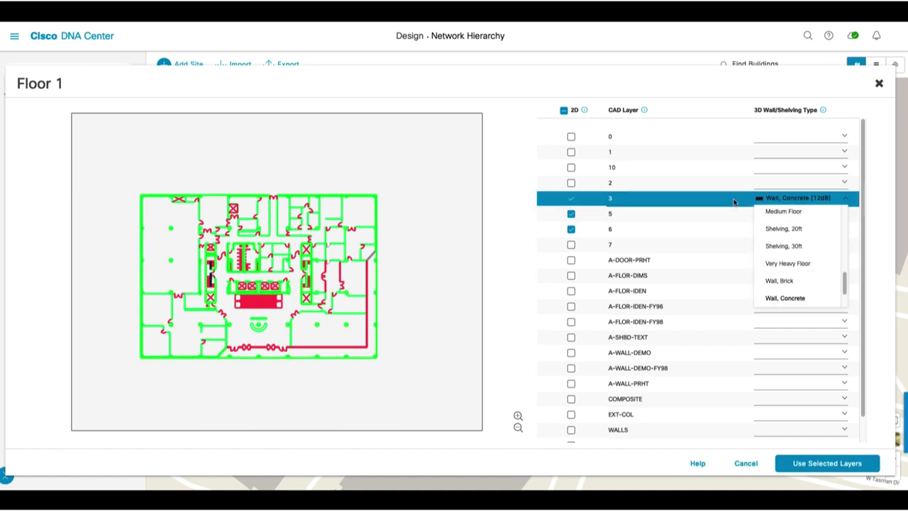
click(782, 203)
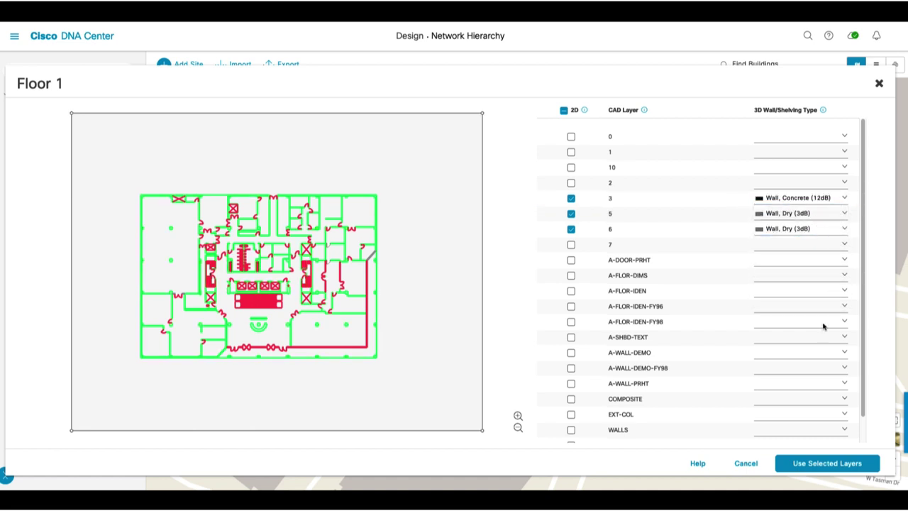
click(827, 464)
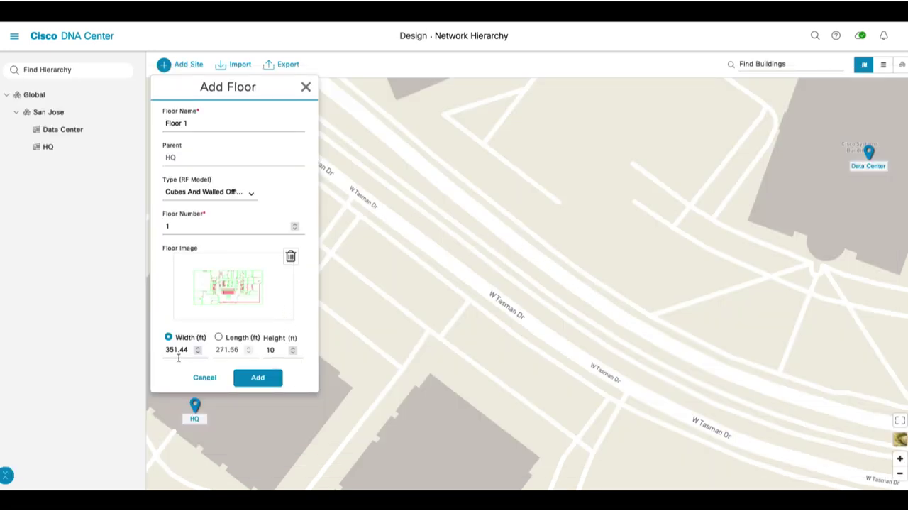
click(262, 377)
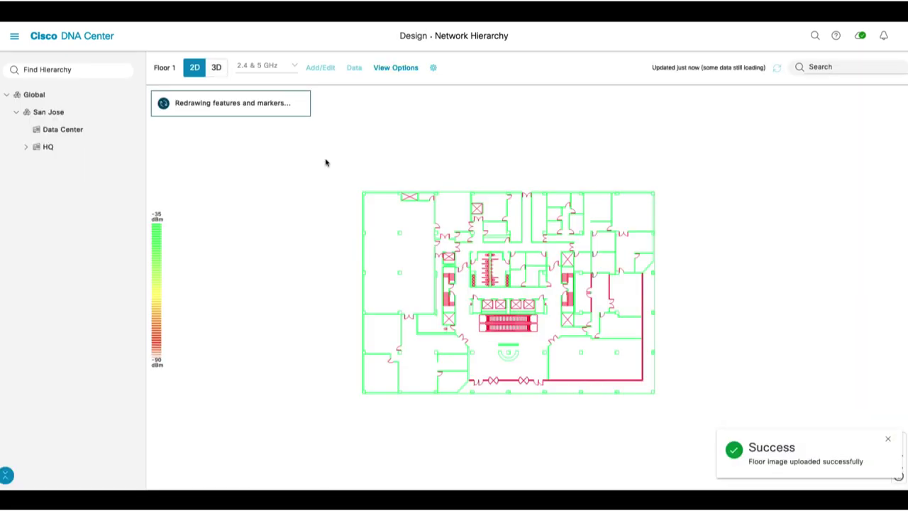
click(15, 39)
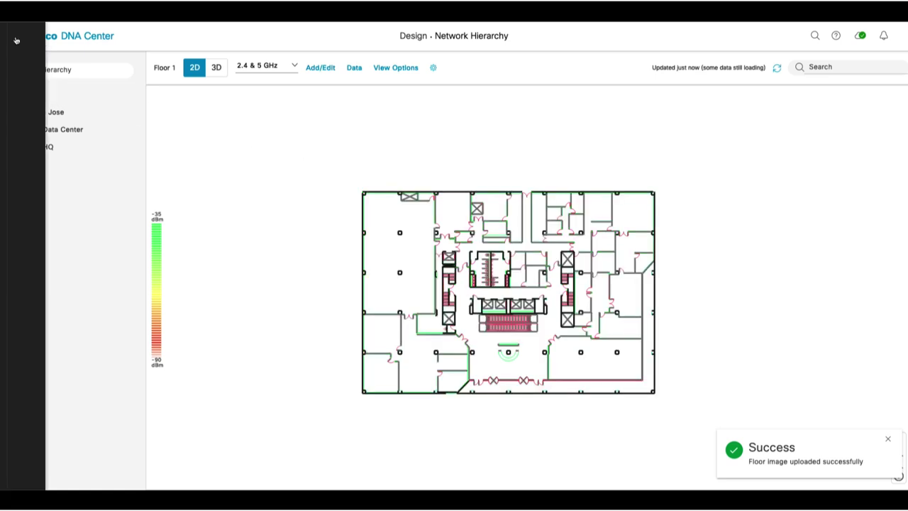
mouse_move(29, 190)
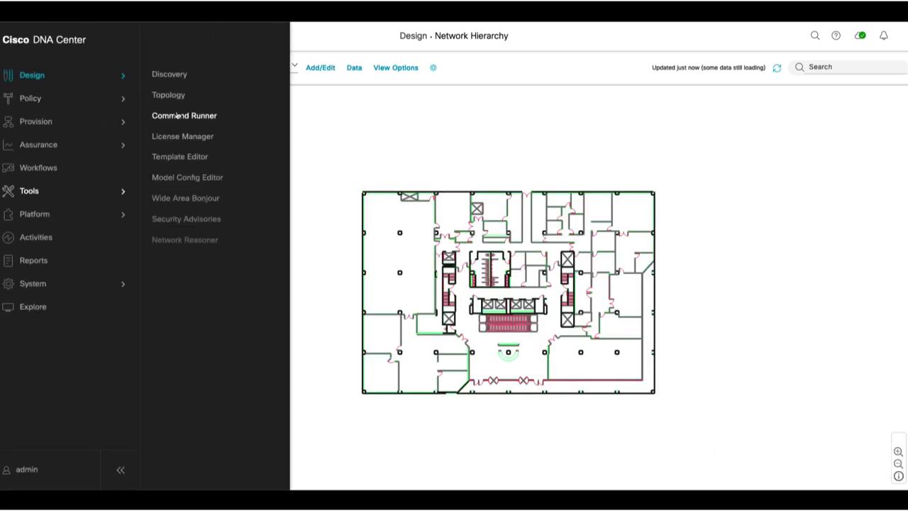
Start a new discovery named WLC-31 for the IP range 10.0.0.31 to 10.0.0.31
click(177, 80)
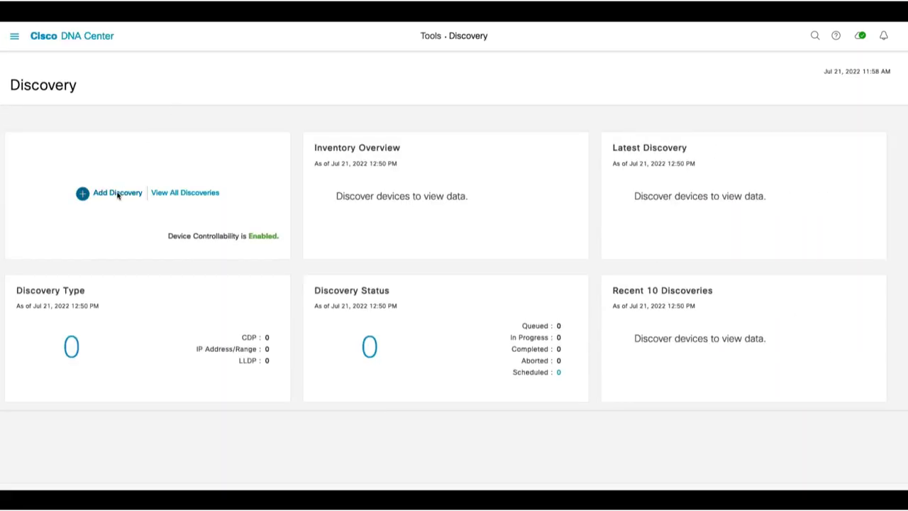
click(118, 194)
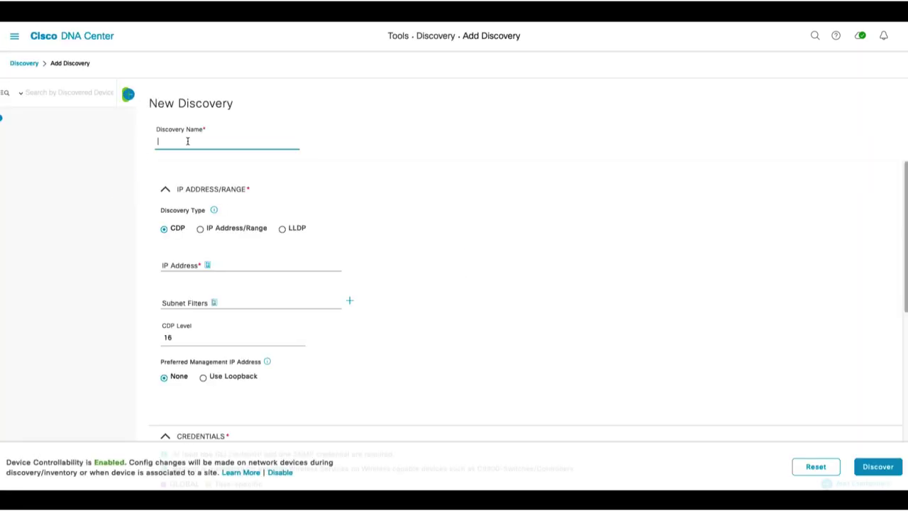
text(WLC-31)
click(200, 229)
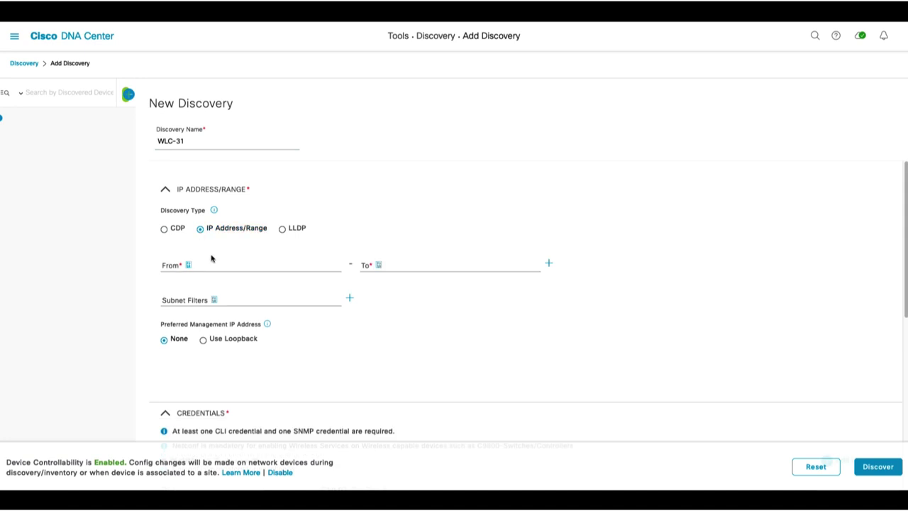
click(213, 263)
text(10.0.)
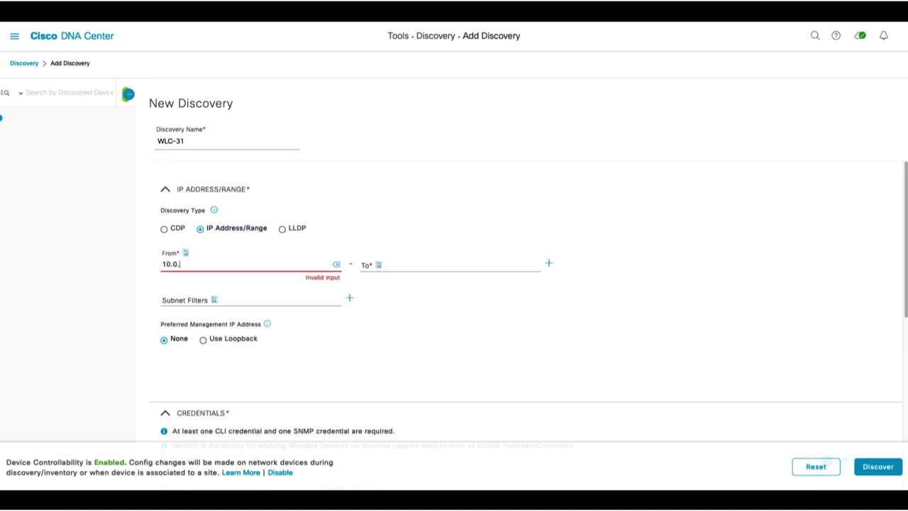
text(0.31)
click(418, 262)
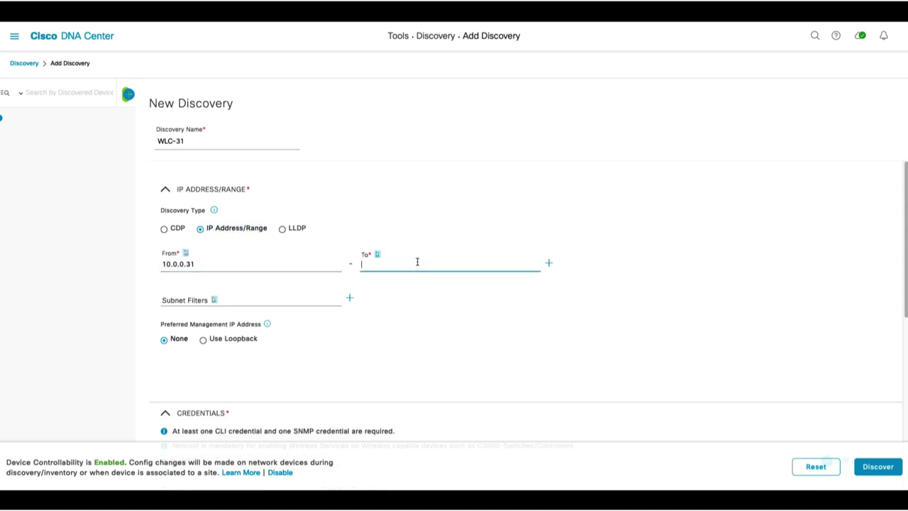
text(10.0.0.31)
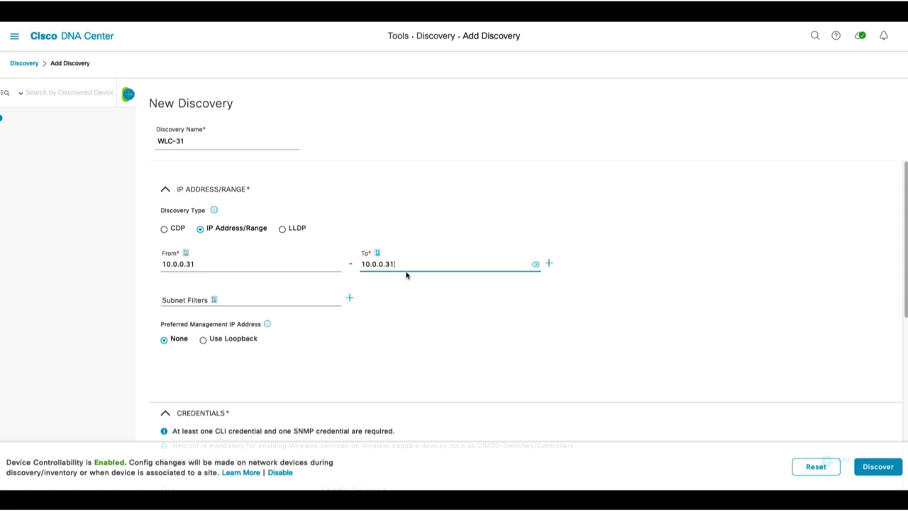
scroll(408, 250, down, 3)
scroll(411, 250, down, 5)
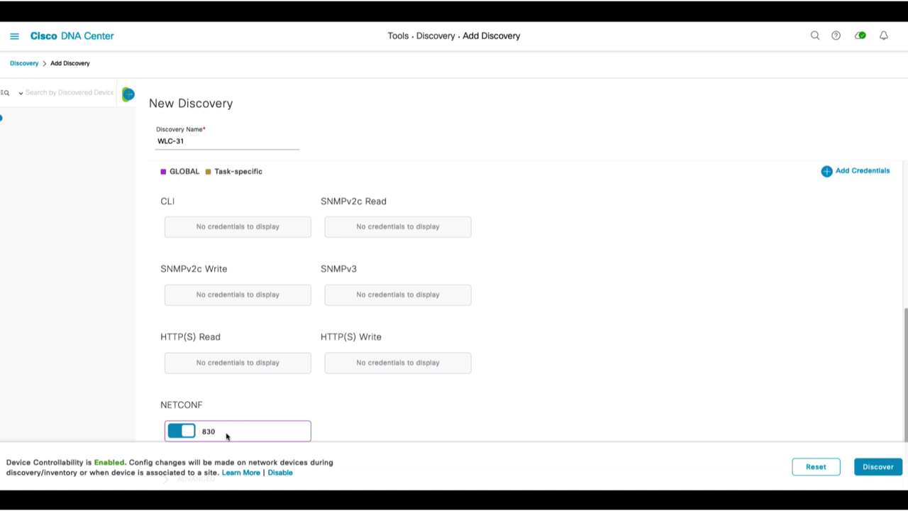
Add a CLI credential named netadmin with its username, password and enable password
click(854, 172)
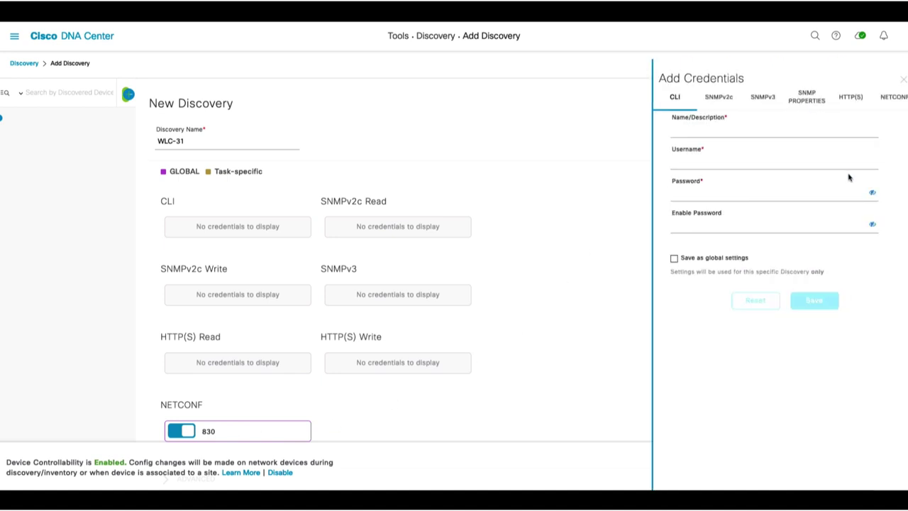
click(708, 131)
text(netadmin)
key(Tab)
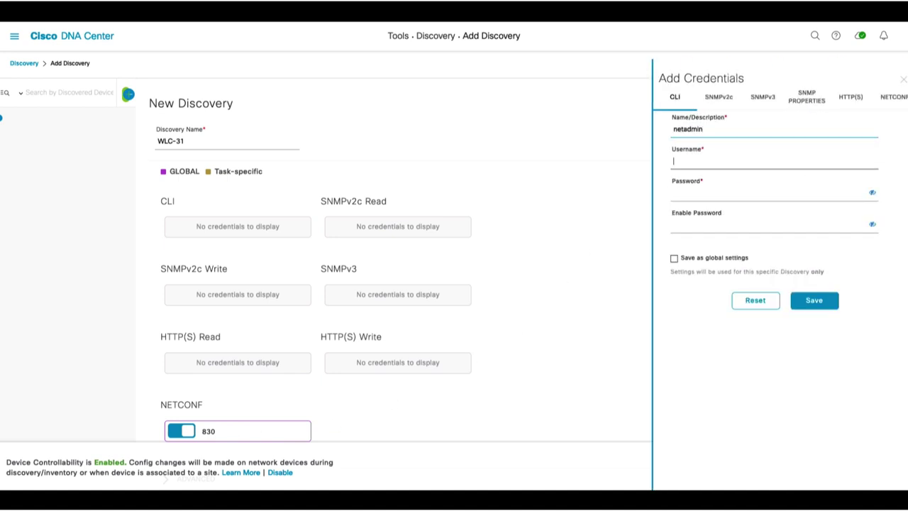
text(netadmin)
key(Tab)
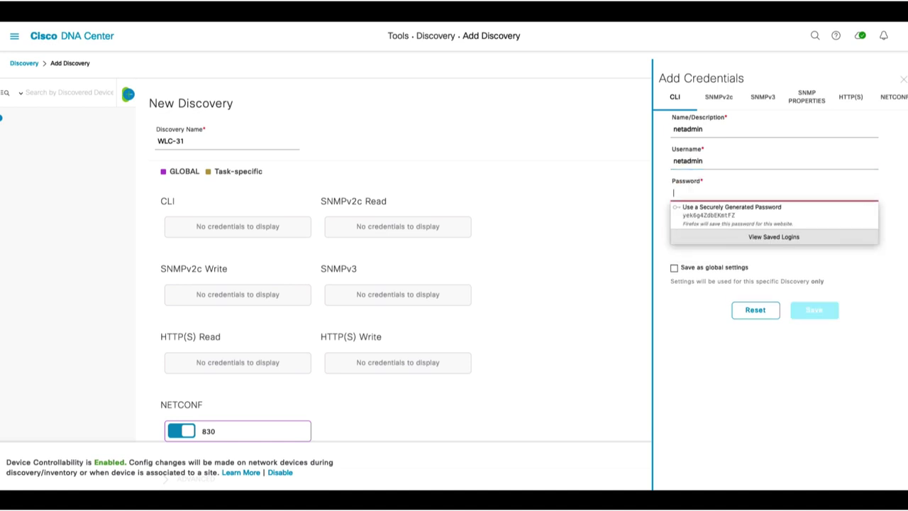
text(***)
key(Tab)
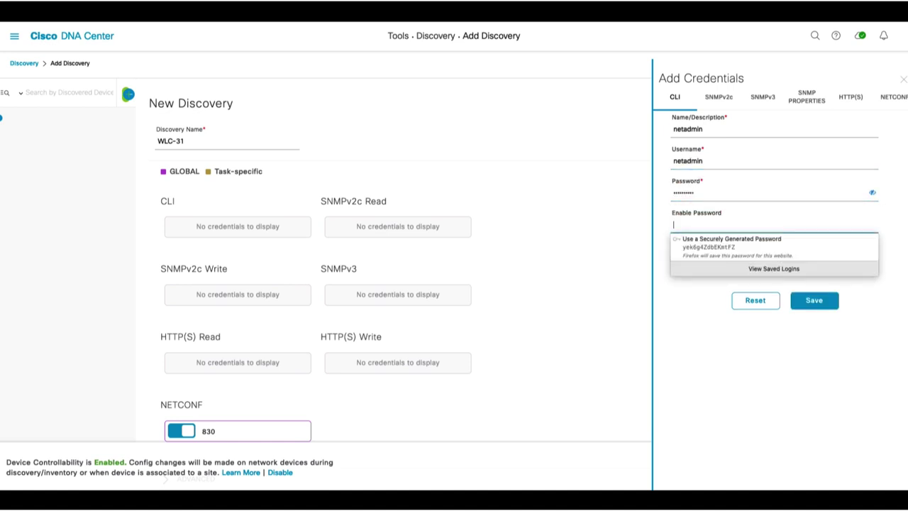
text(***)
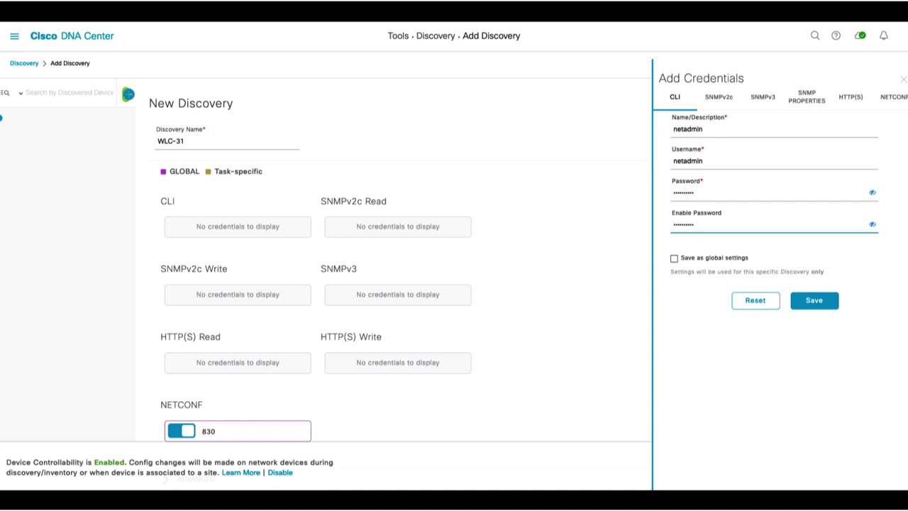
click(821, 302)
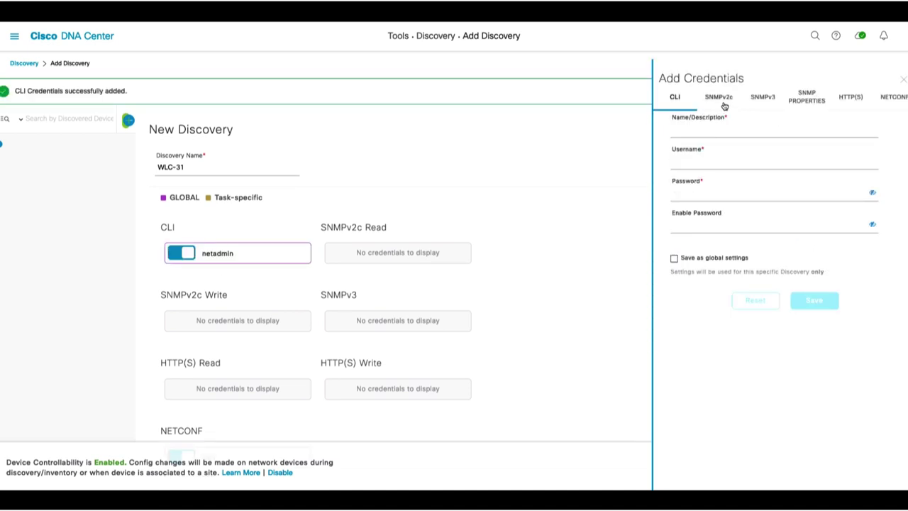
Create SNMPv3 credential snmp-v3 for user snmp, using Authentication and Privacy with SHA
click(728, 109)
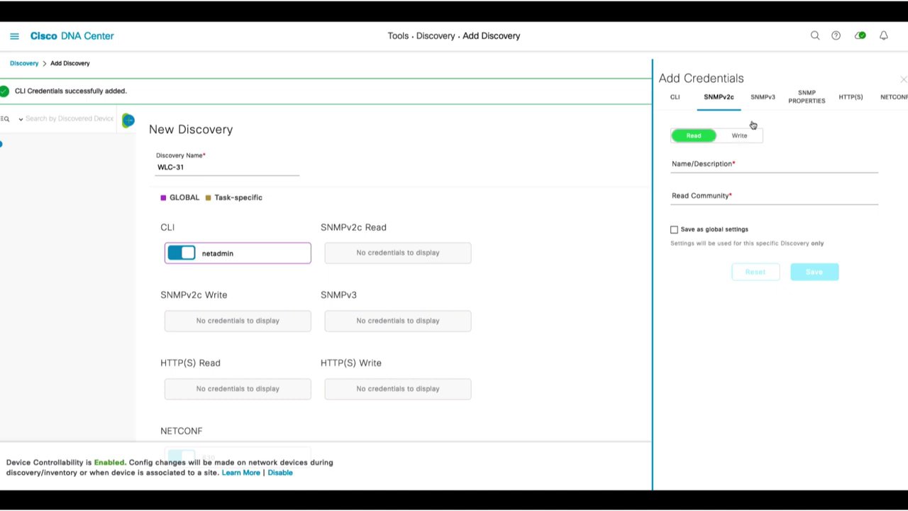
click(768, 103)
click(722, 125)
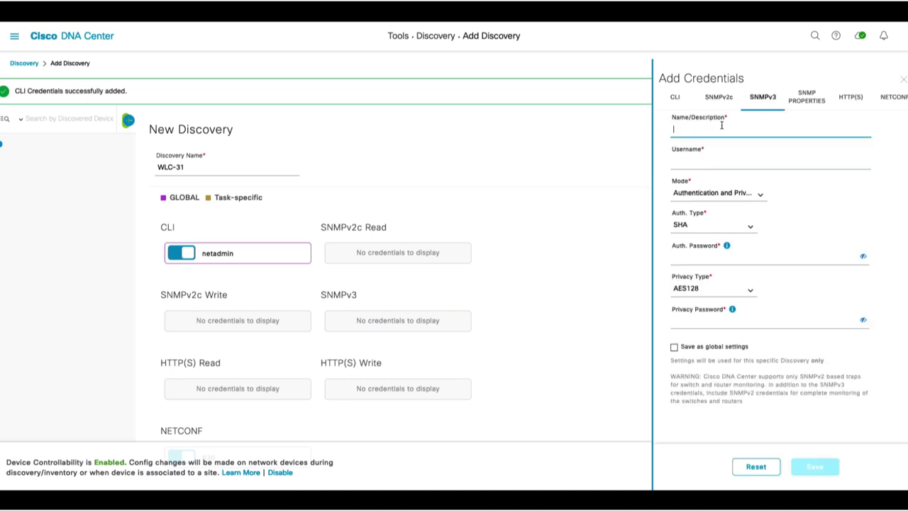
text(snm)
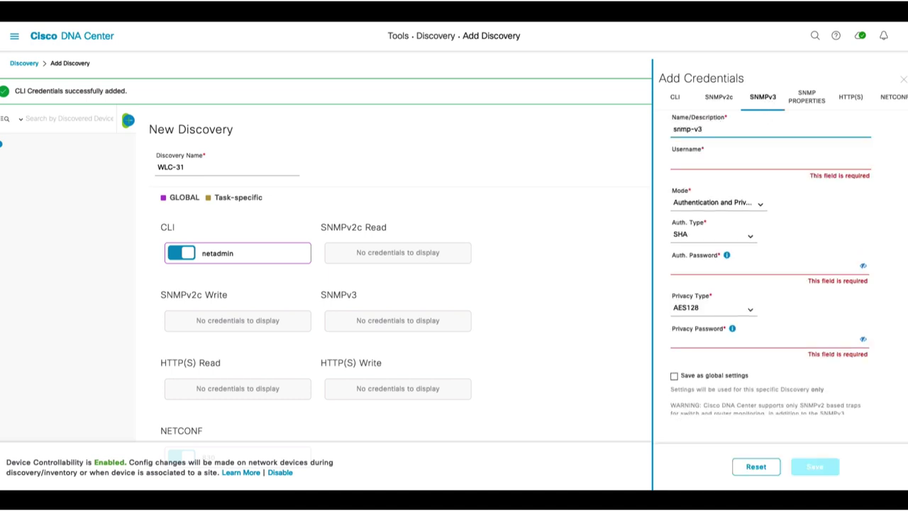
text(p-v3)
click(770, 161)
text(snmp-v)
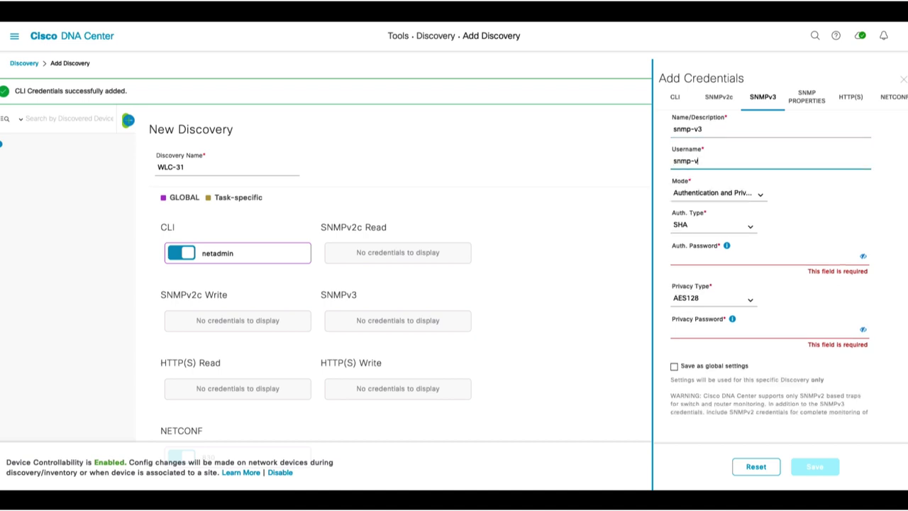
click(760, 196)
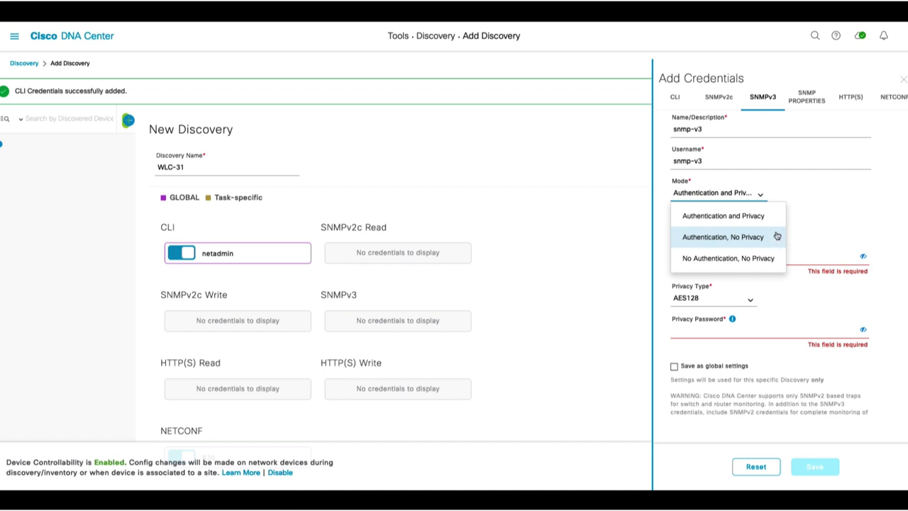
click(778, 223)
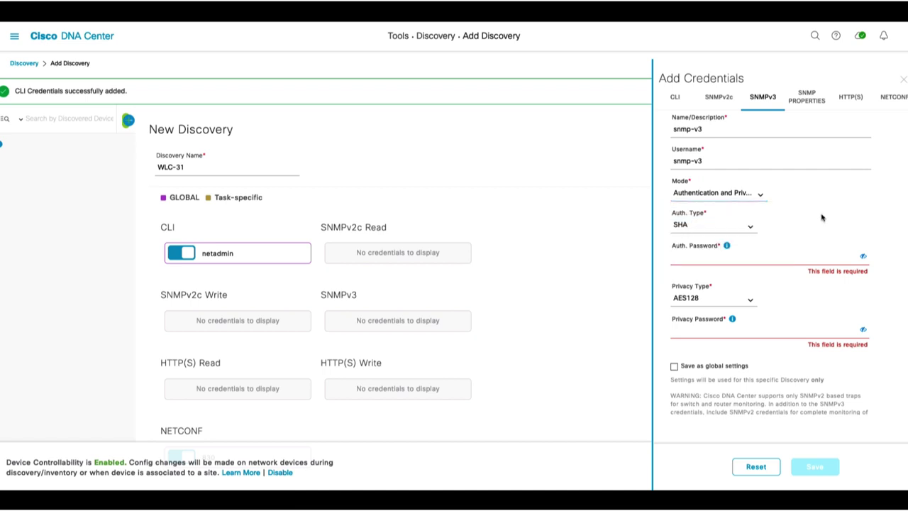
click(749, 227)
click(749, 229)
Enter the authentication and AES128 privacy passwords, then save the credential as global
click(727, 259)
text(Cisco123)
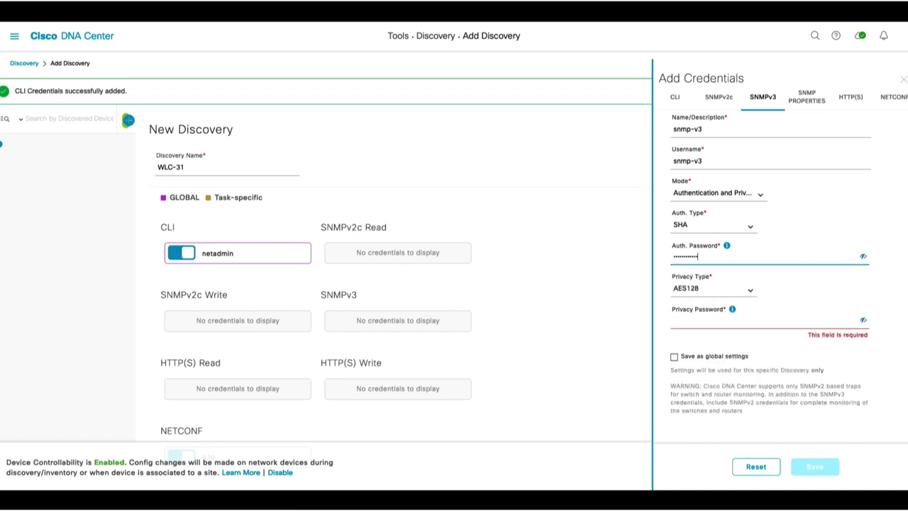
click(727, 322)
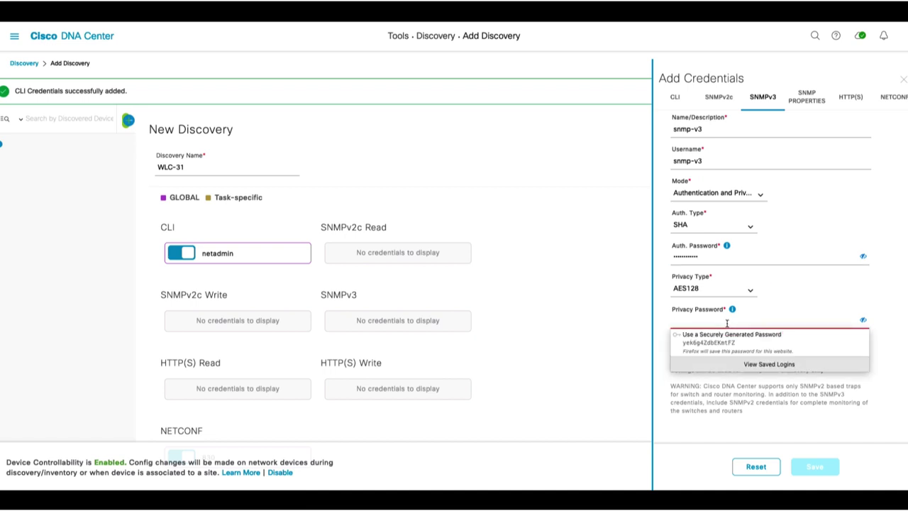
text(Cisco123)
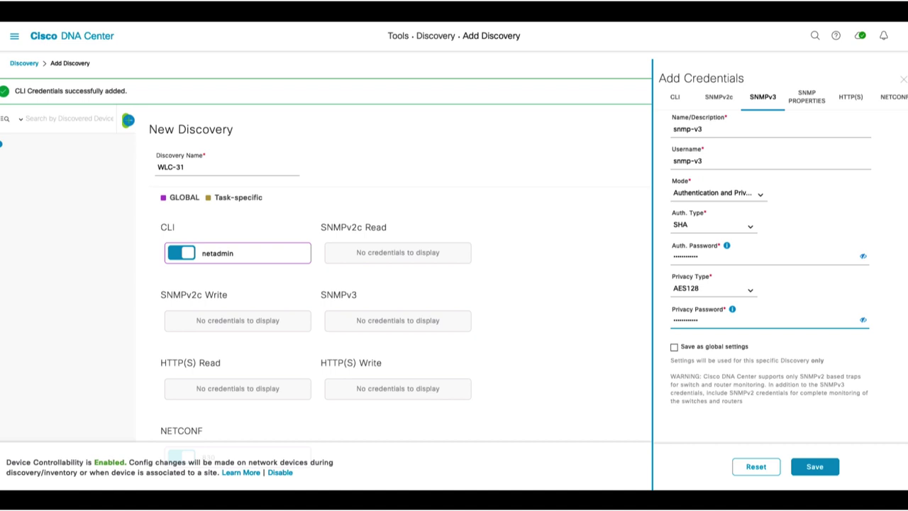
click(678, 348)
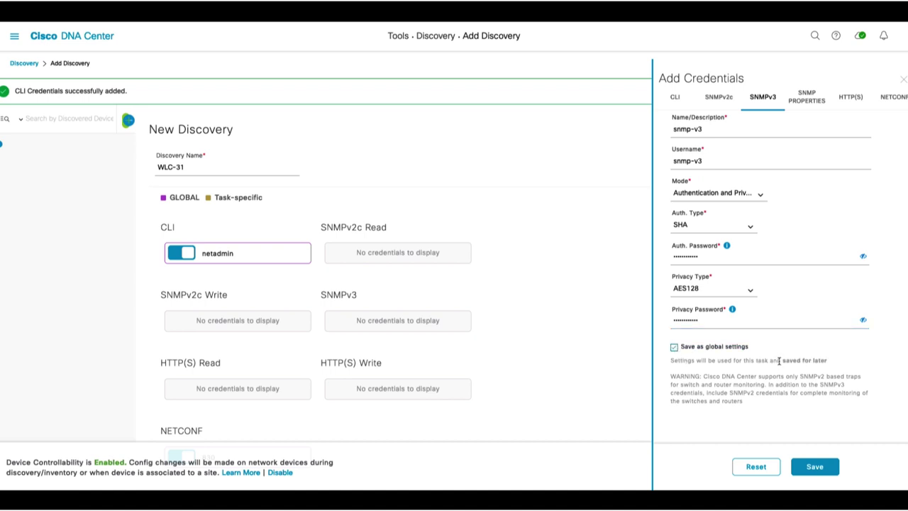
click(815, 467)
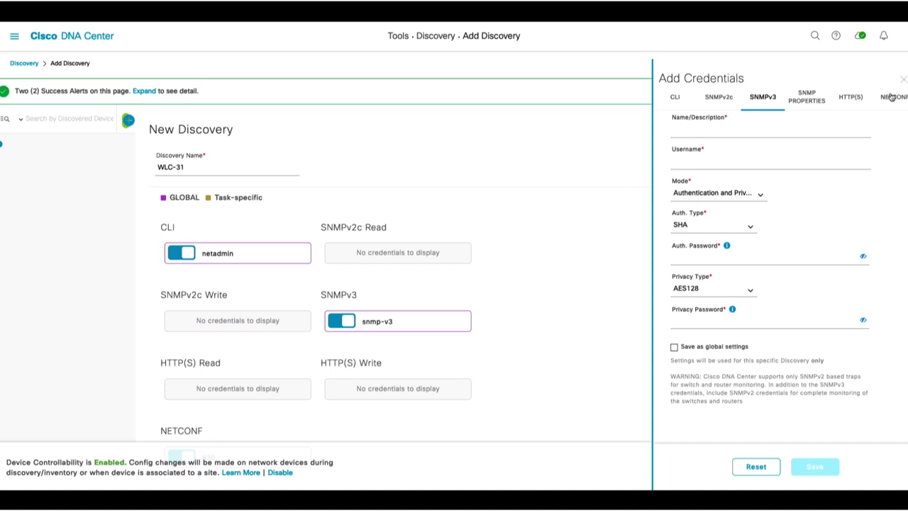
Close the credentials panel and launch the WLC-31 discovery immediately
click(903, 80)
scroll(887, 283, down, 3)
click(878, 468)
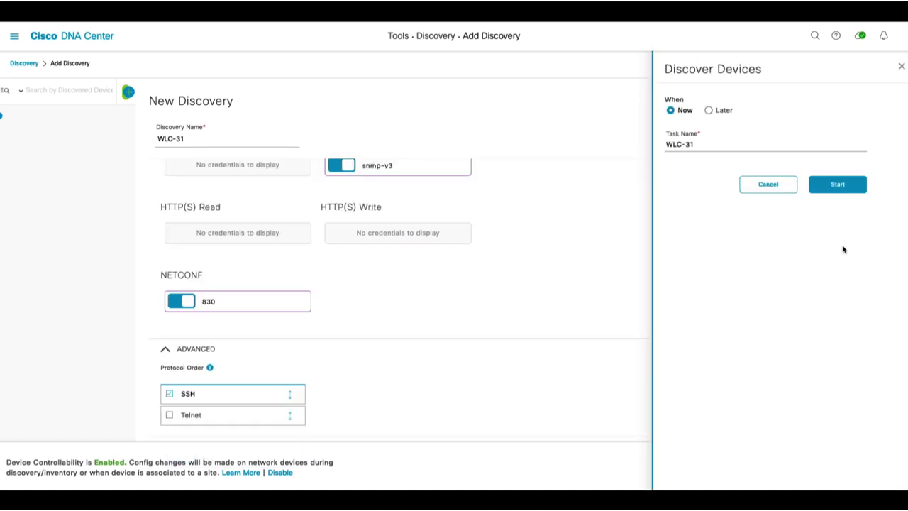
click(842, 187)
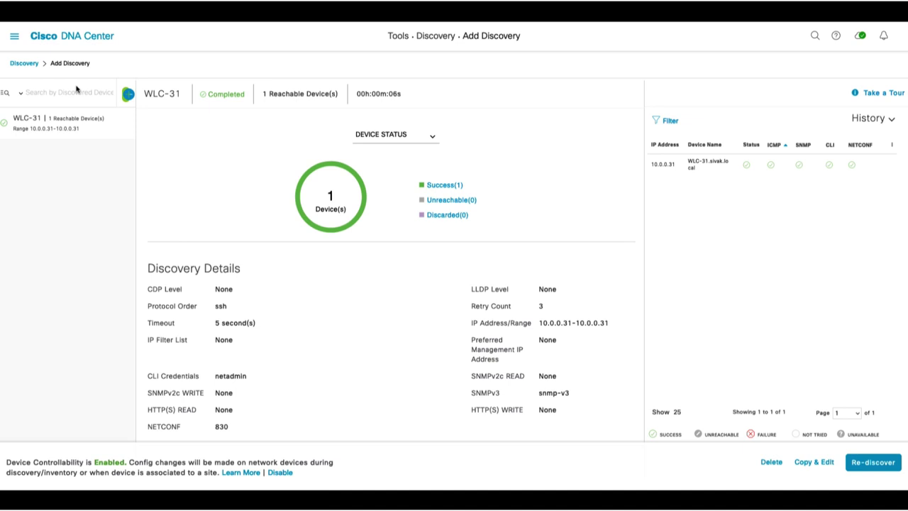
In Provision > Inventory, show Unassigned Devices and begin assigning WLC-31.sivak.local
click(14, 36)
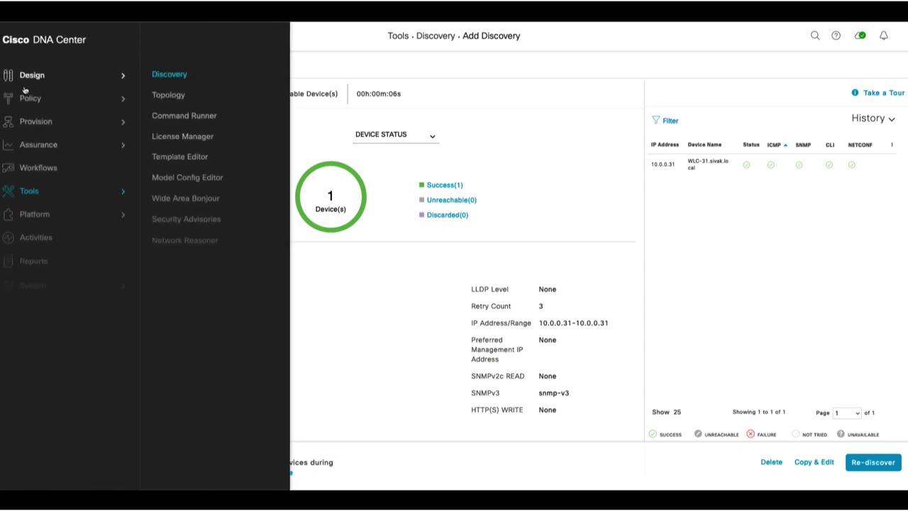
mouse_move(32, 124)
click(184, 91)
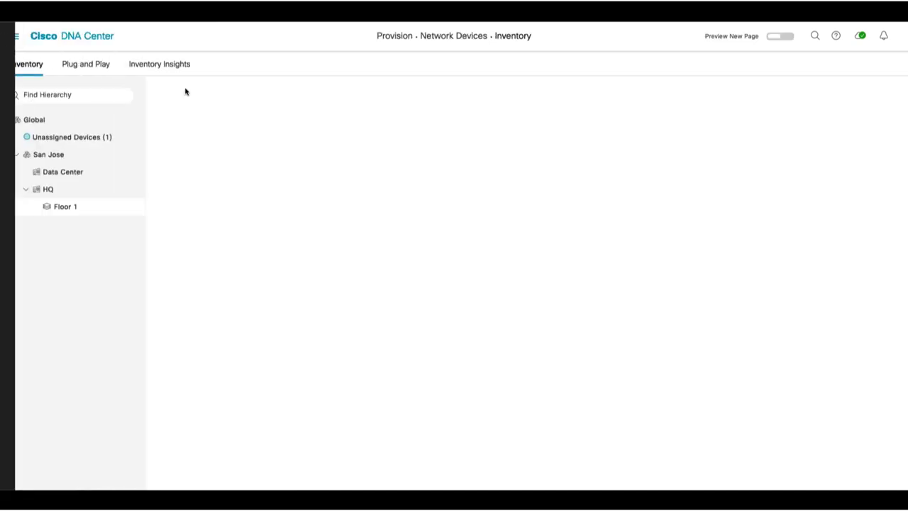
click(71, 140)
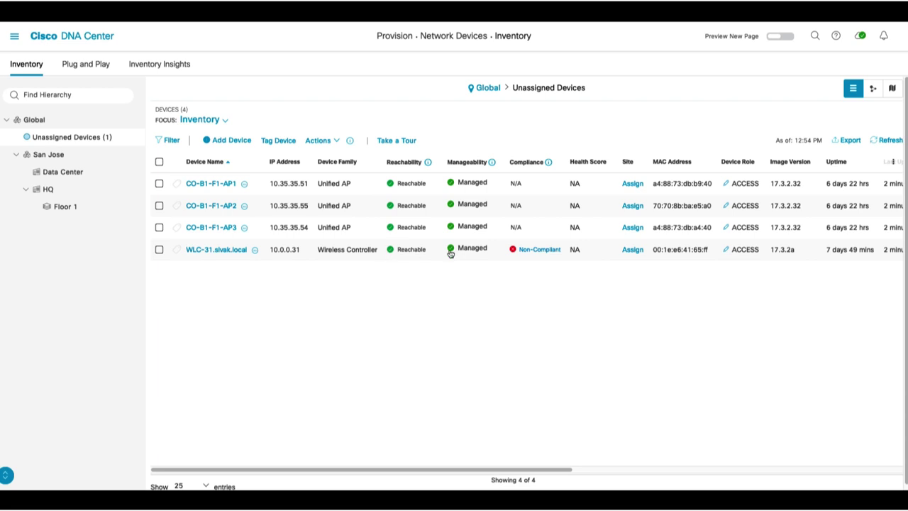
click(633, 249)
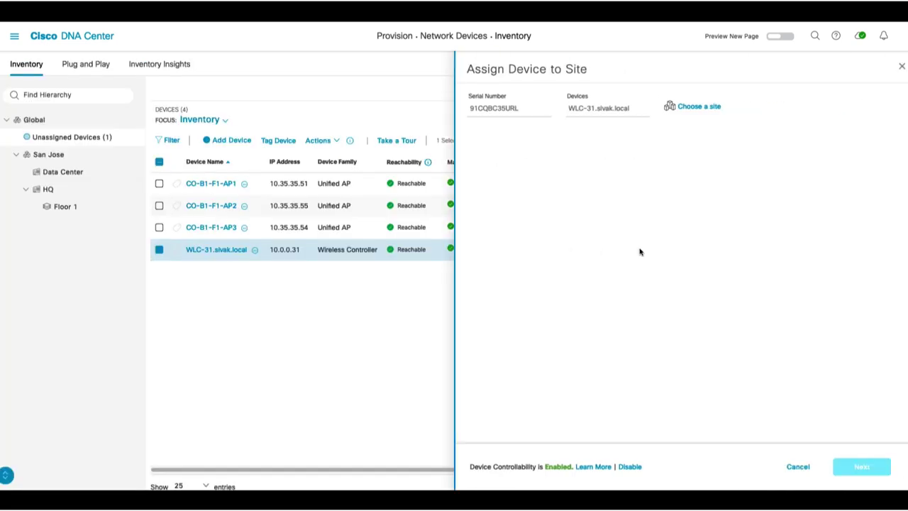
Assign WLC-31.sivak.local to the San Jose Data Center site and complete the wizard
click(700, 107)
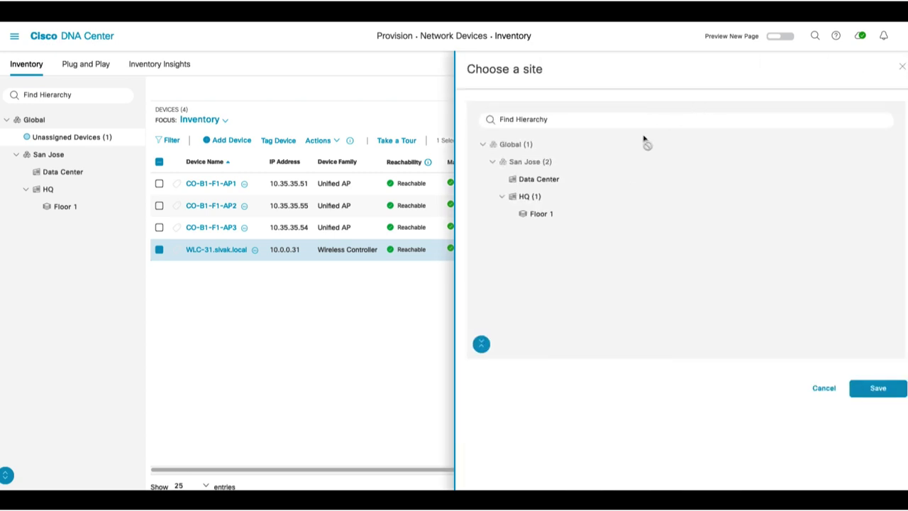
click(530, 184)
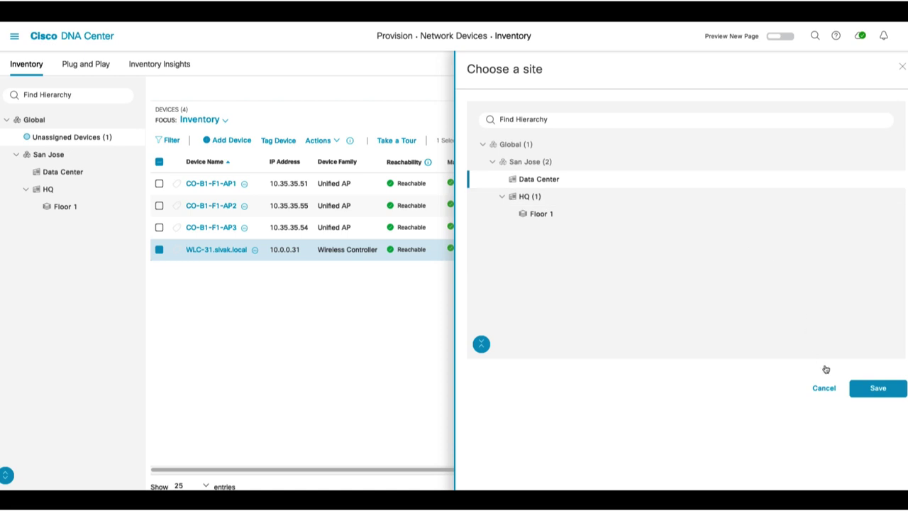
click(875, 388)
click(863, 470)
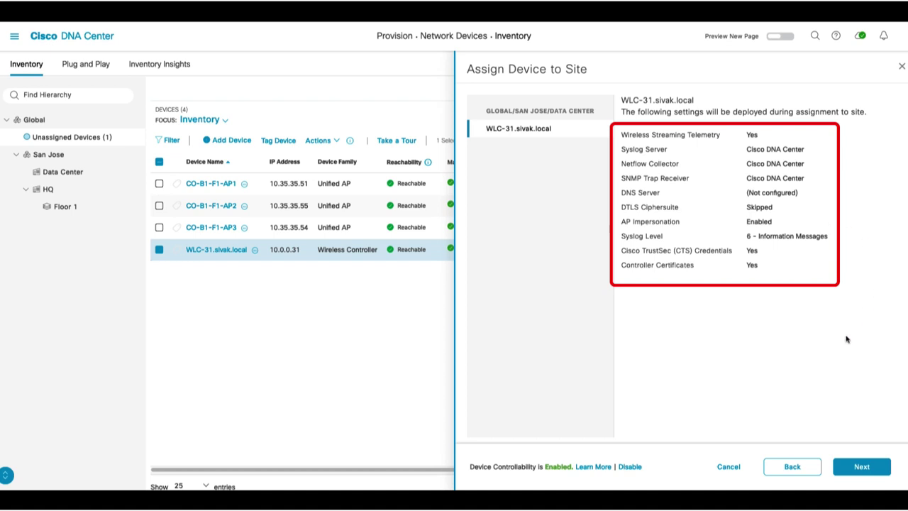
click(858, 474)
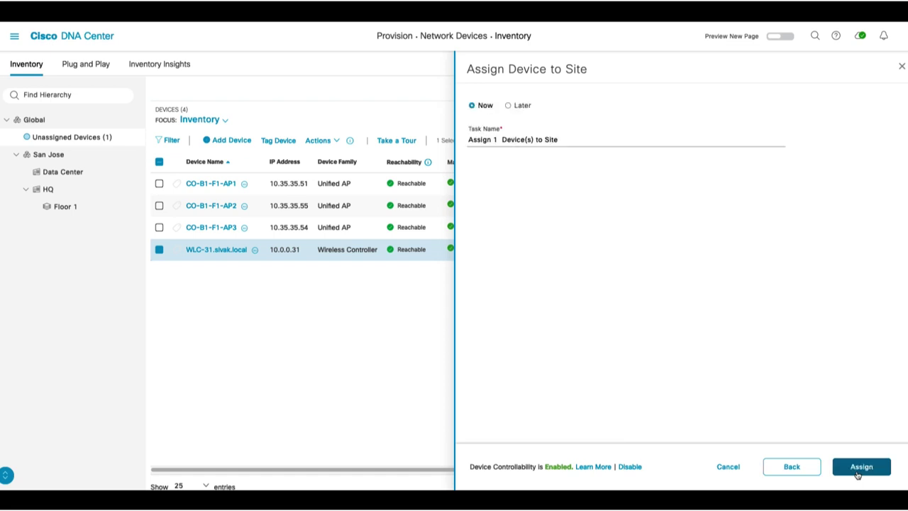
click(859, 468)
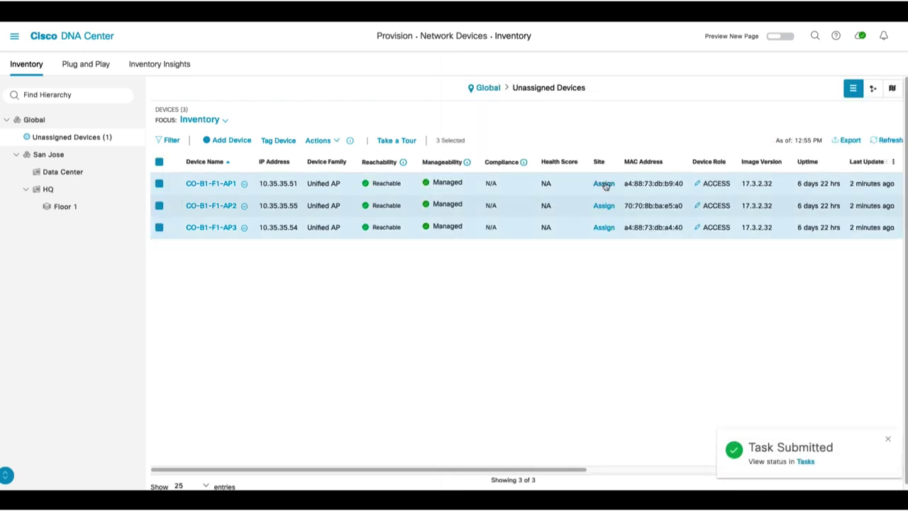
Assign CO-B1-F1-AP1, AP2 and AP3 together to San Jose/HQ/Floor 1
click(604, 205)
click(681, 108)
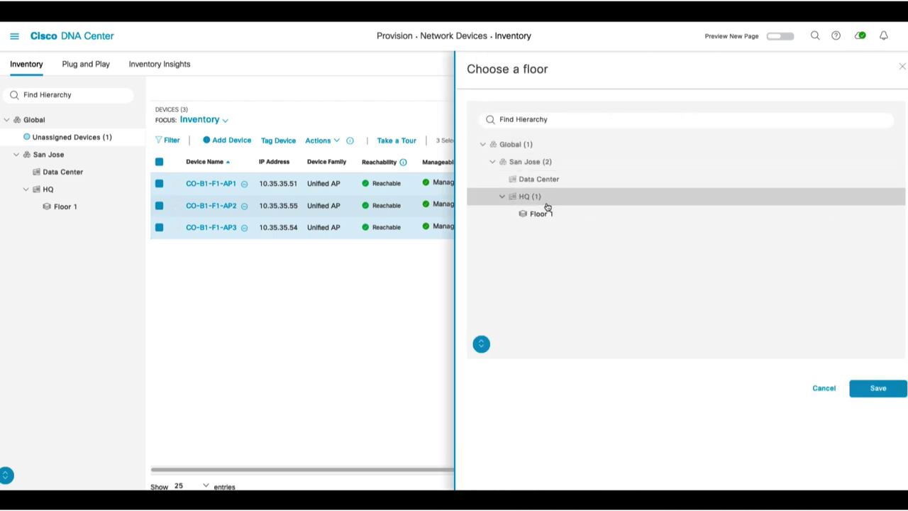
click(543, 214)
click(874, 389)
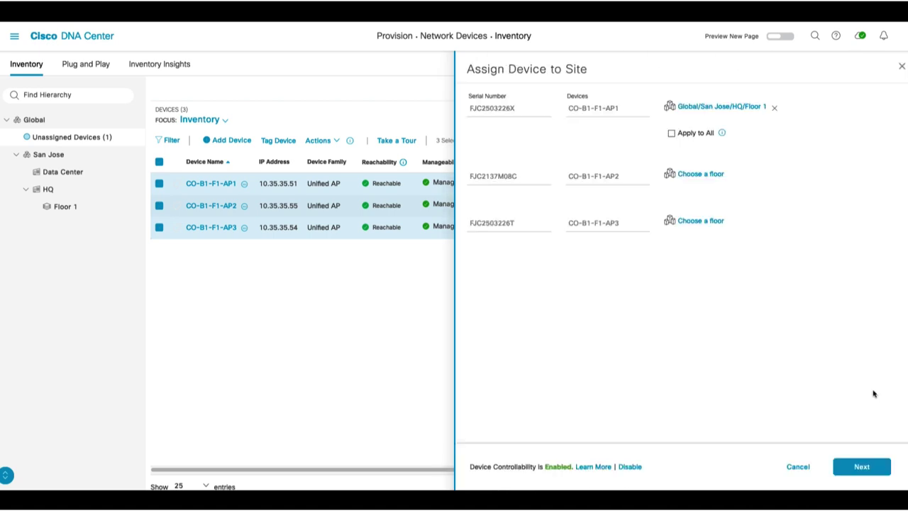
click(671, 136)
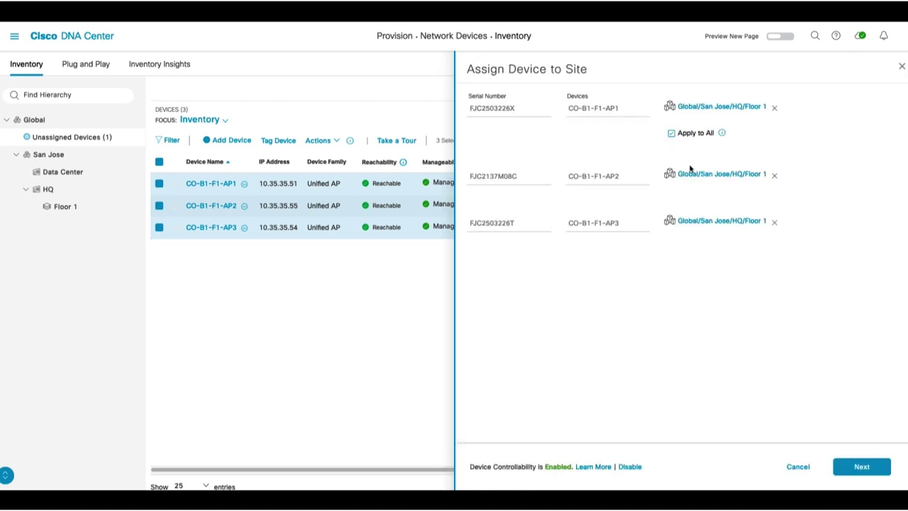
click(854, 466)
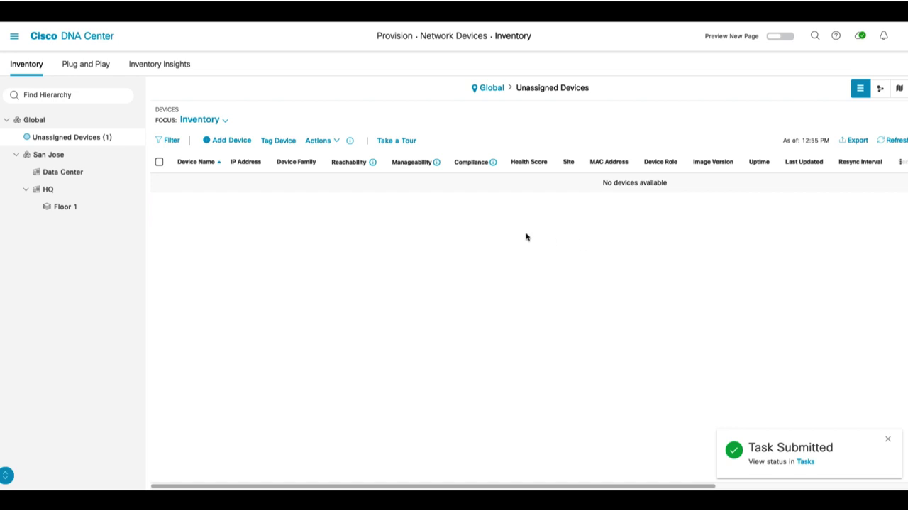
click(65, 207)
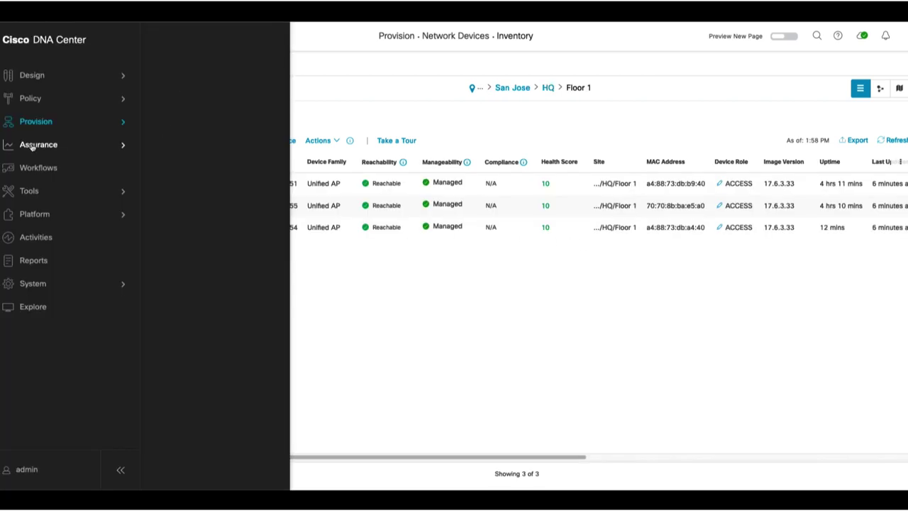
mouse_move(32, 146)
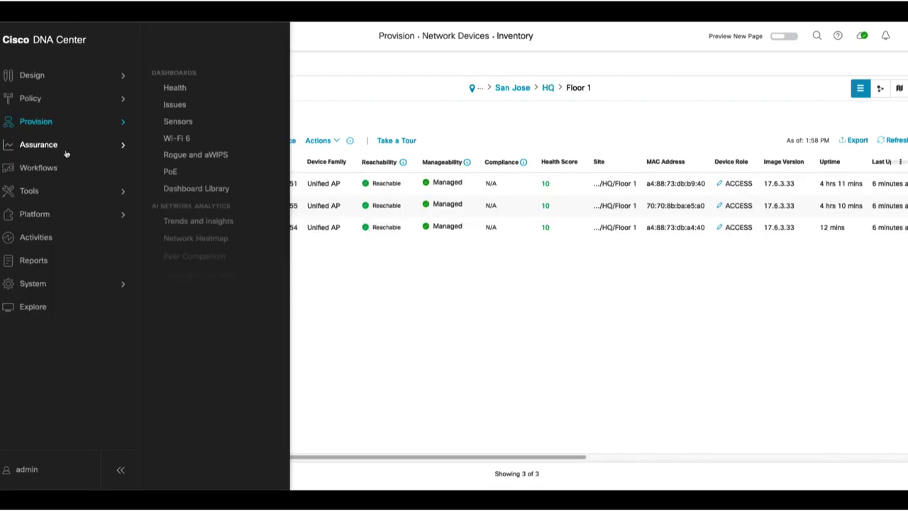
Open Assurance > Health and scroll the Overall dashboard: devices 75% healthy, wireless clients 50%
click(174, 90)
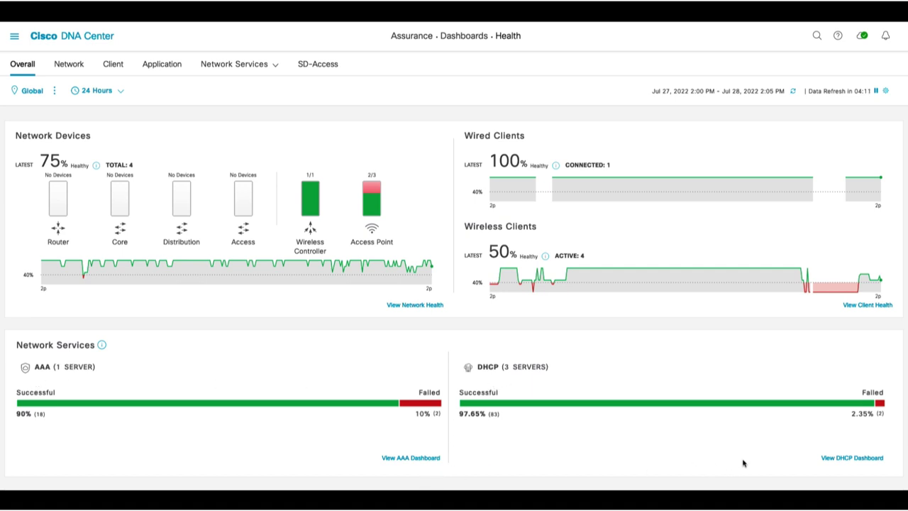
scroll(639, 397, down, 3)
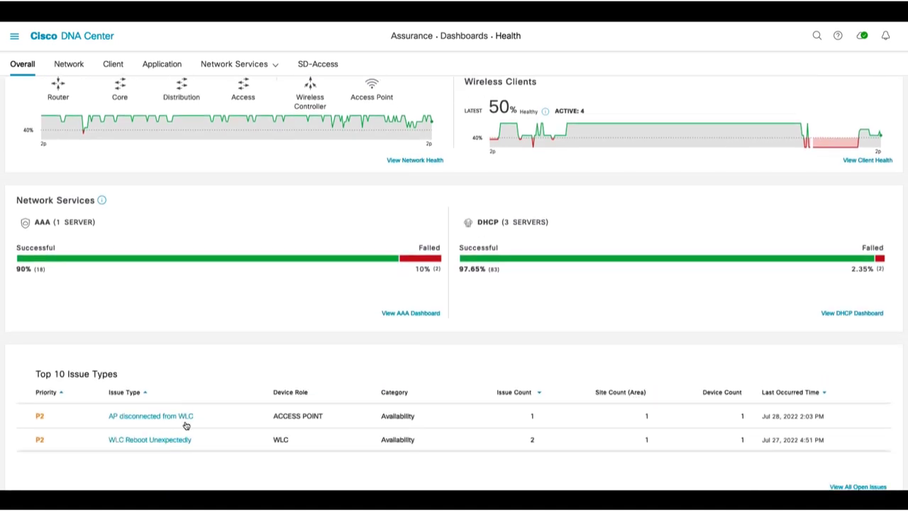
scroll(475, 354, up, 3)
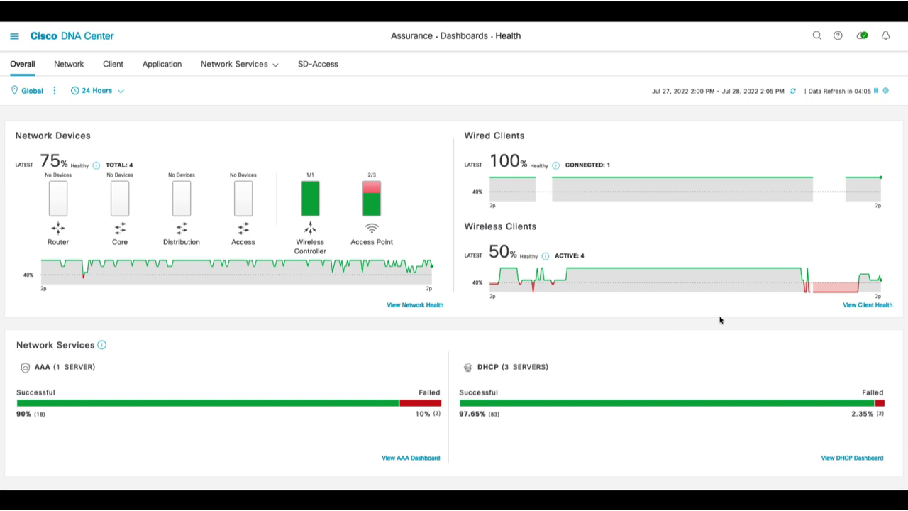
Open the Client Health dashboard and check the 24 Hours time range without changing it
click(859, 306)
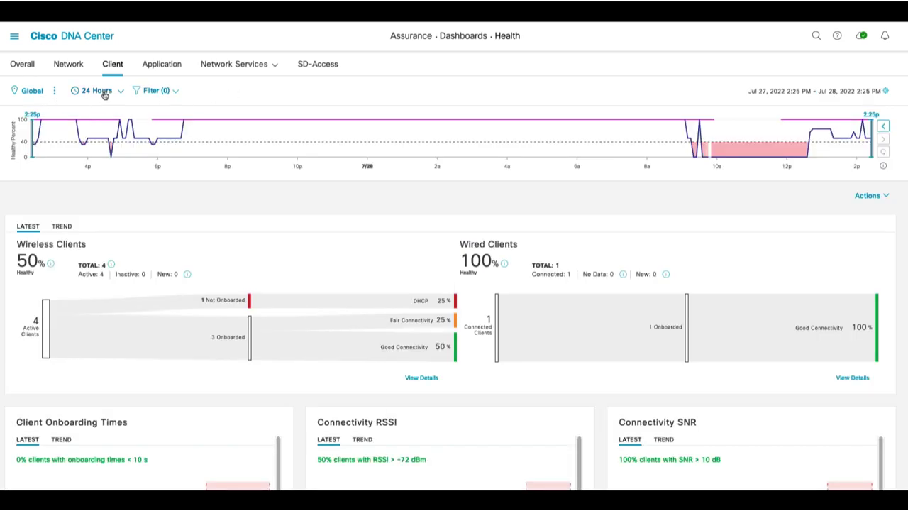
click(104, 92)
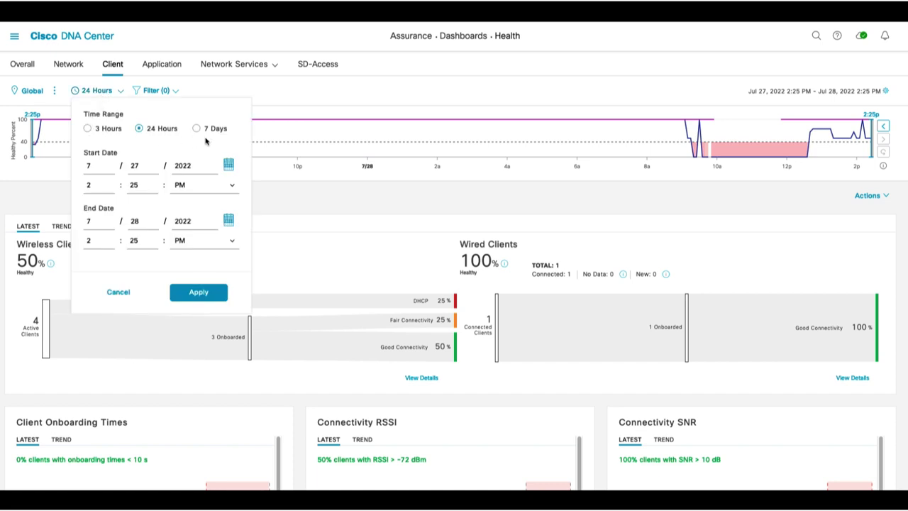
click(205, 95)
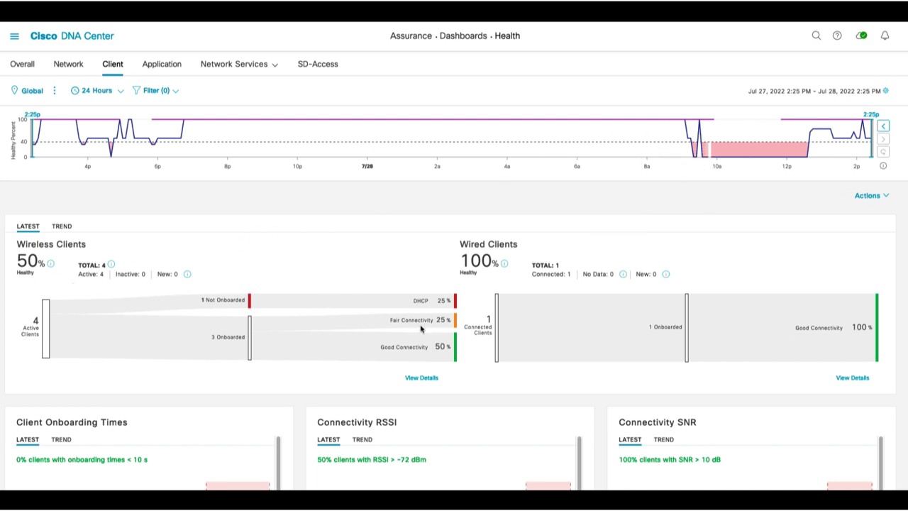
Scroll to the Client Devices table and open Client 360 for the iPhone SE (2nd Gen)
scroll(425, 351, down, 5)
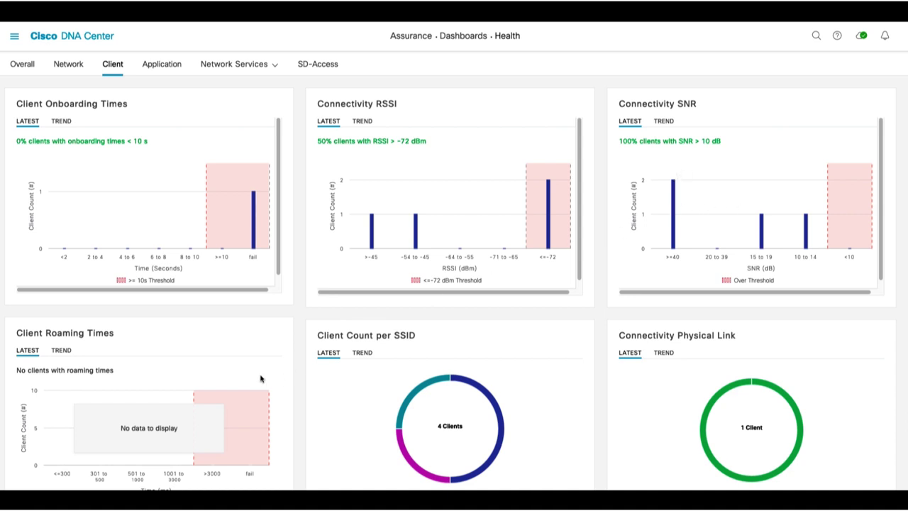
scroll(684, 373, down, 1)
scroll(682, 369, down, 5)
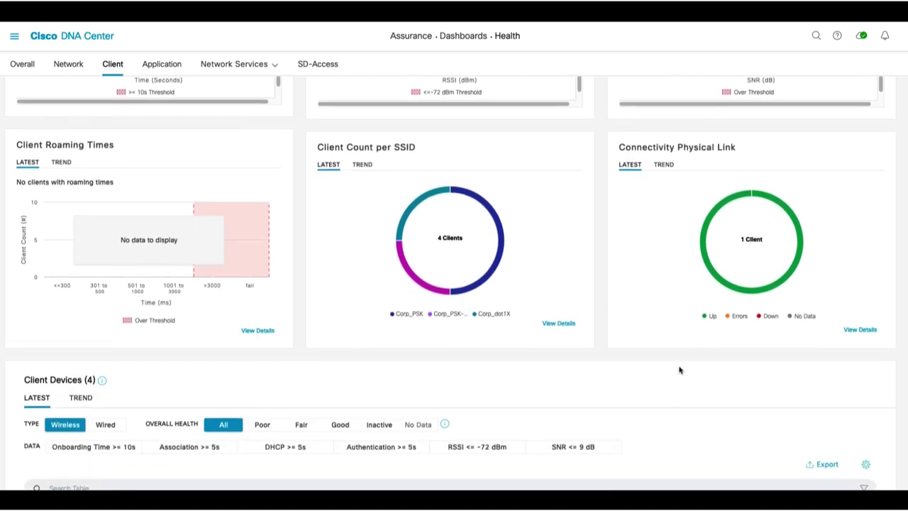
scroll(678, 365, down, 1)
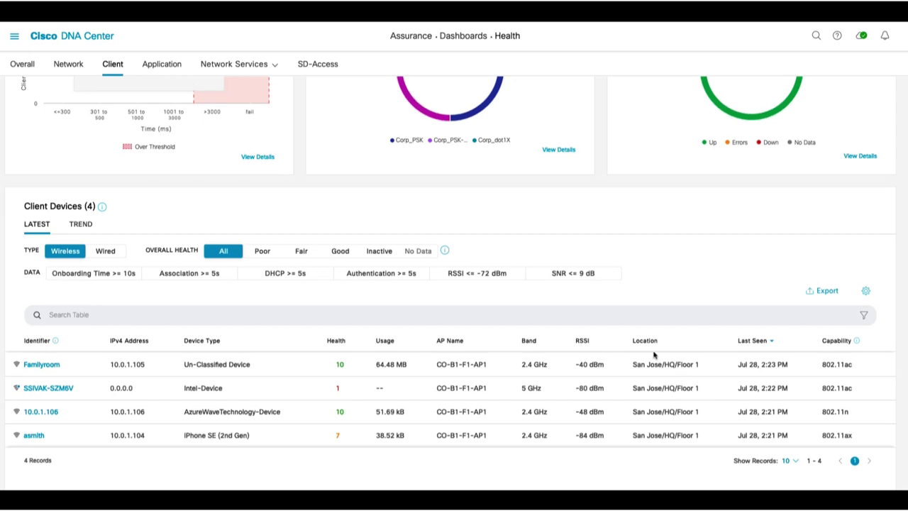
click(33, 435)
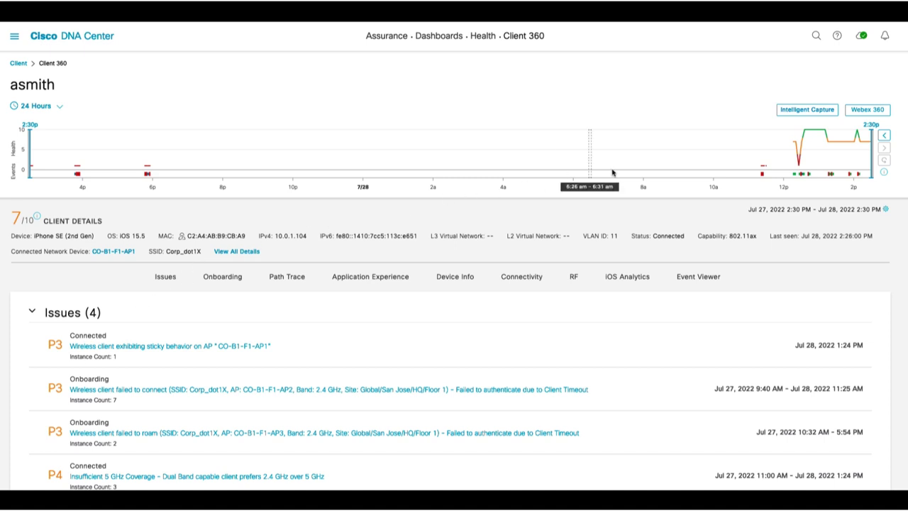
Open the 'Wireless client failed to roam' issue from the Client 360 Issues list
mouse_move(801, 156)
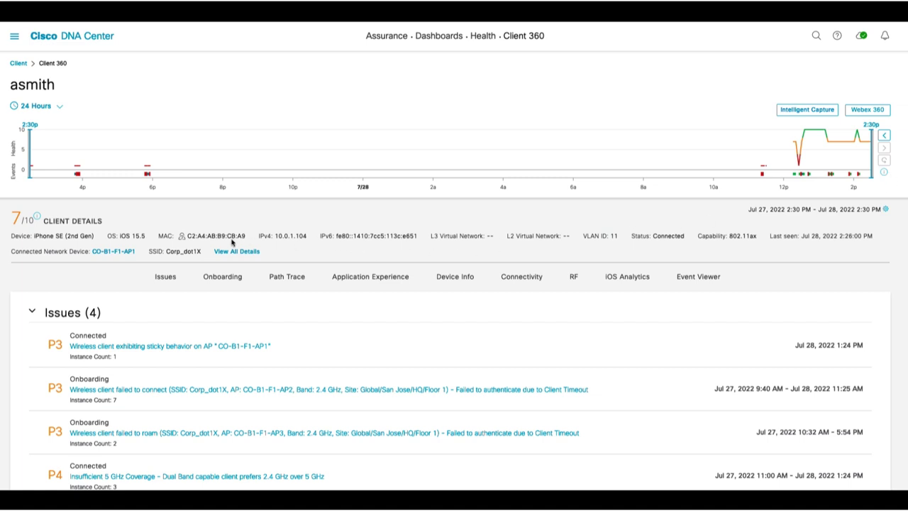
scroll(225, 282, down, 1)
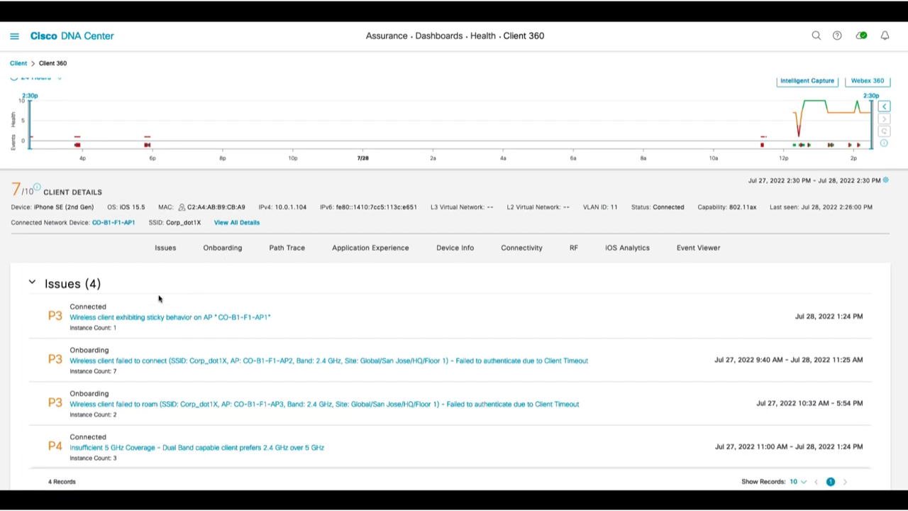
click(162, 404)
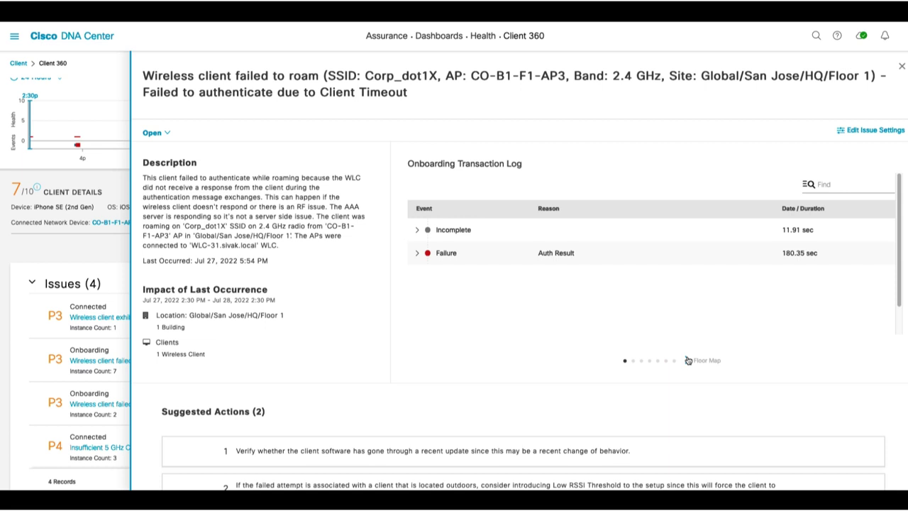
Page through the floor map, client count ranking, authentication and AP noise charts
click(688, 361)
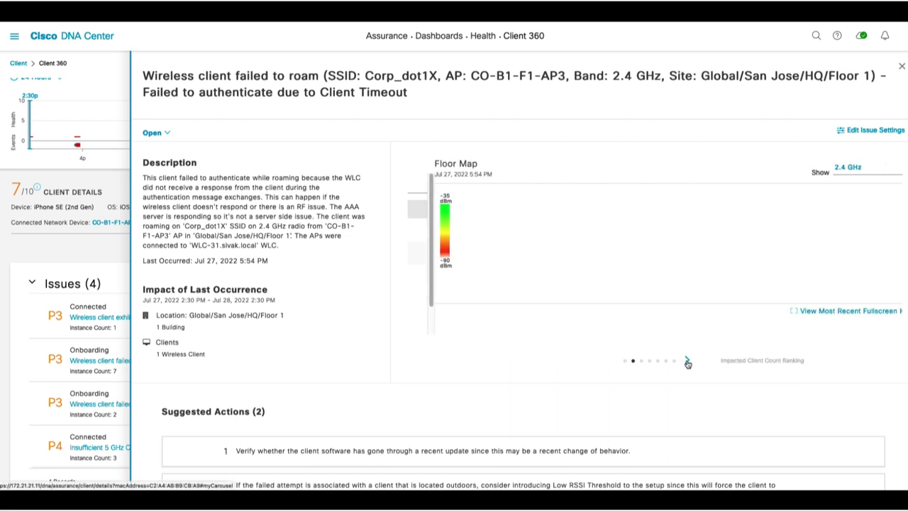
click(687, 362)
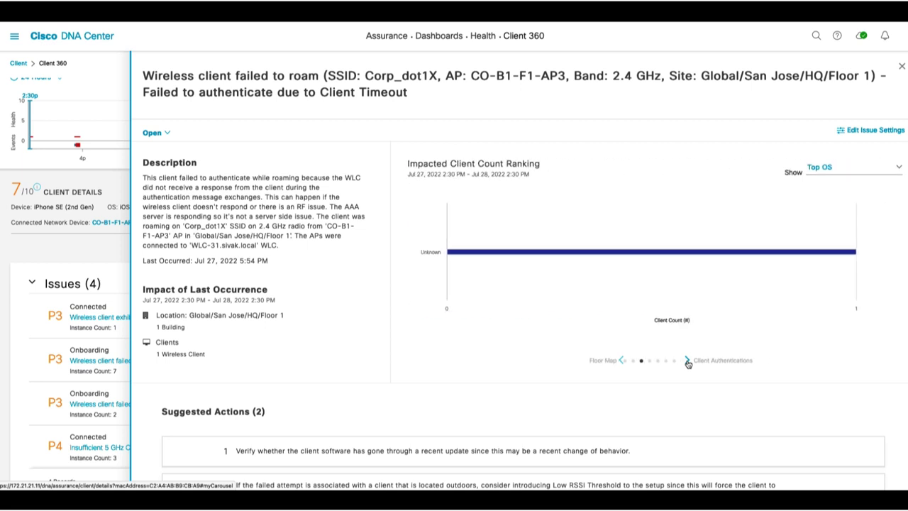
click(687, 362)
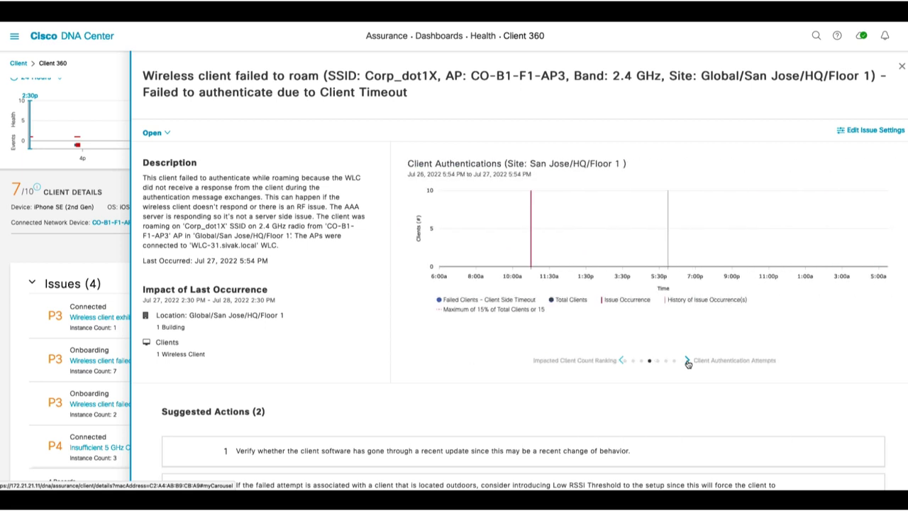
click(688, 362)
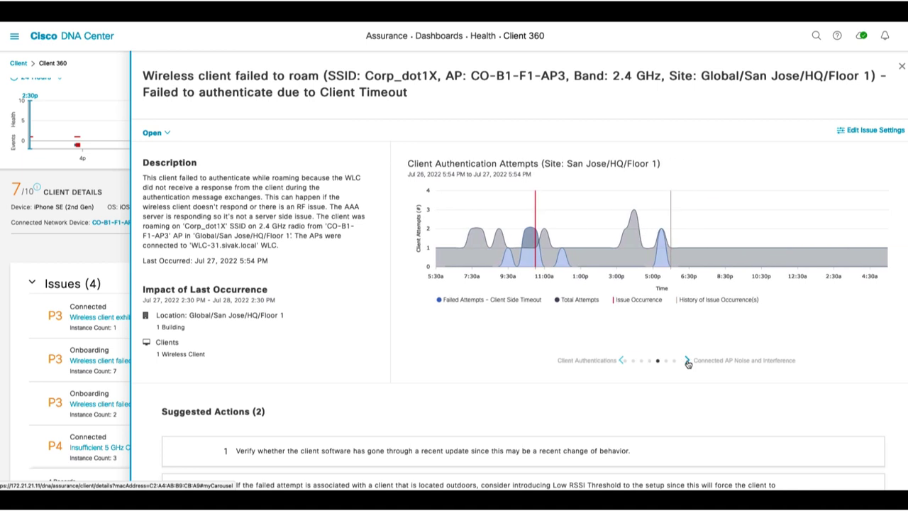
click(687, 362)
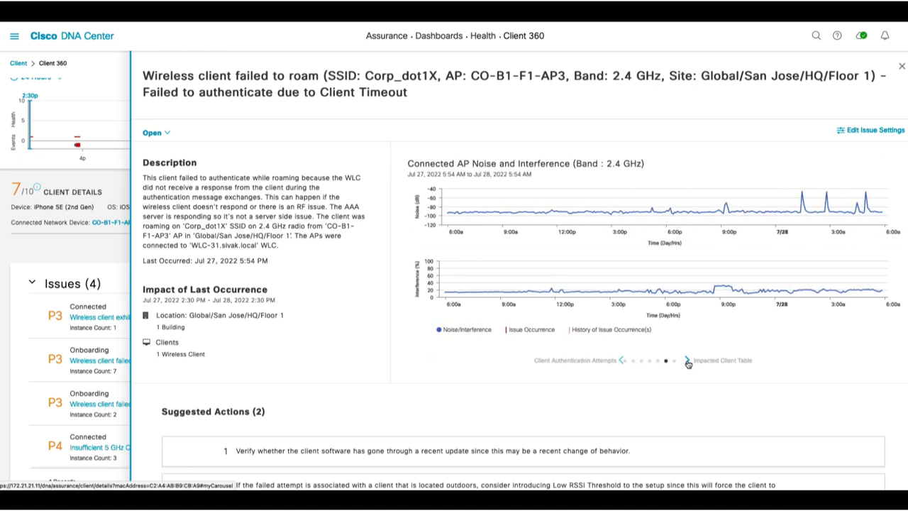
View the impacted clients table and the impacted location Global/San Jose, HQ, Floor 1
click(688, 362)
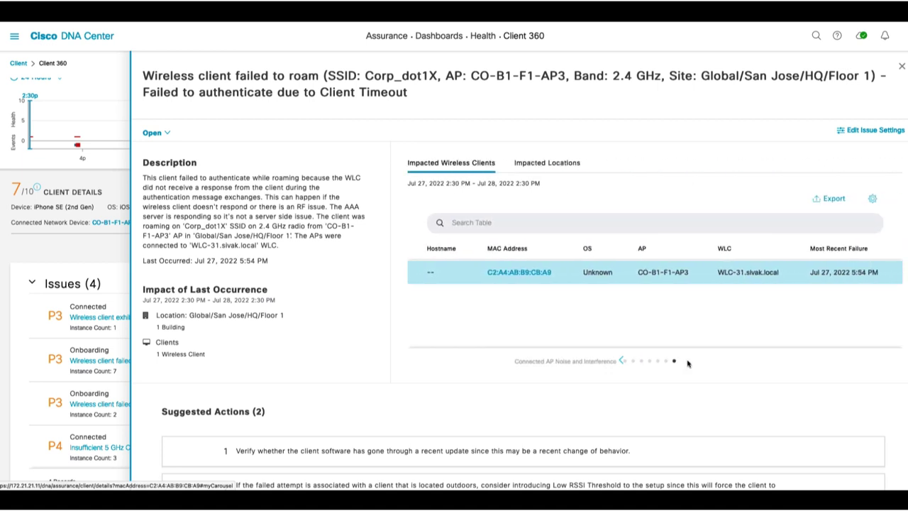
click(570, 162)
scroll(300, 257, down, 1)
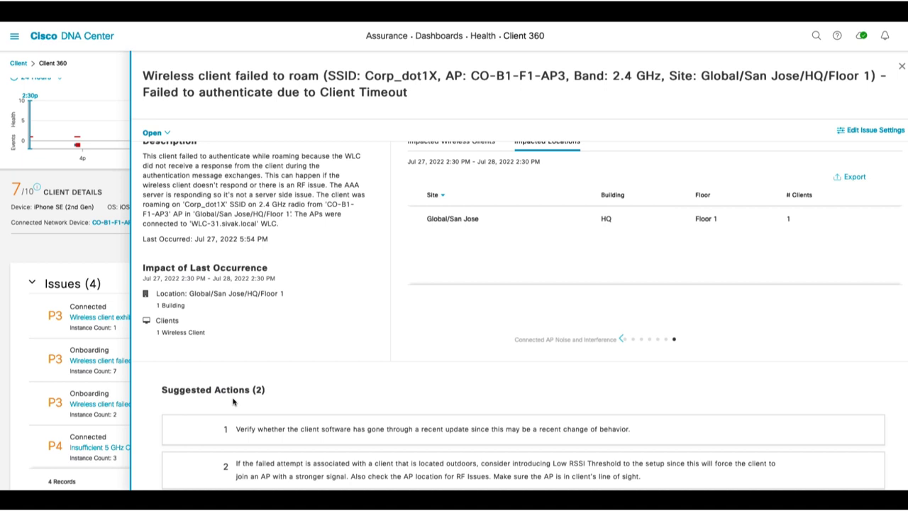
Close the issue details and scroll past Onboarding down to the Event Viewer
click(902, 66)
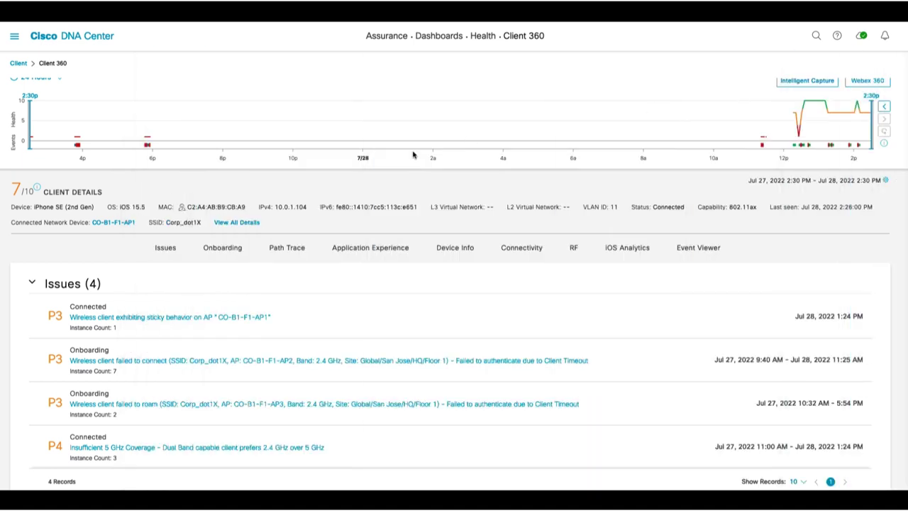
scroll(360, 267, down, 4)
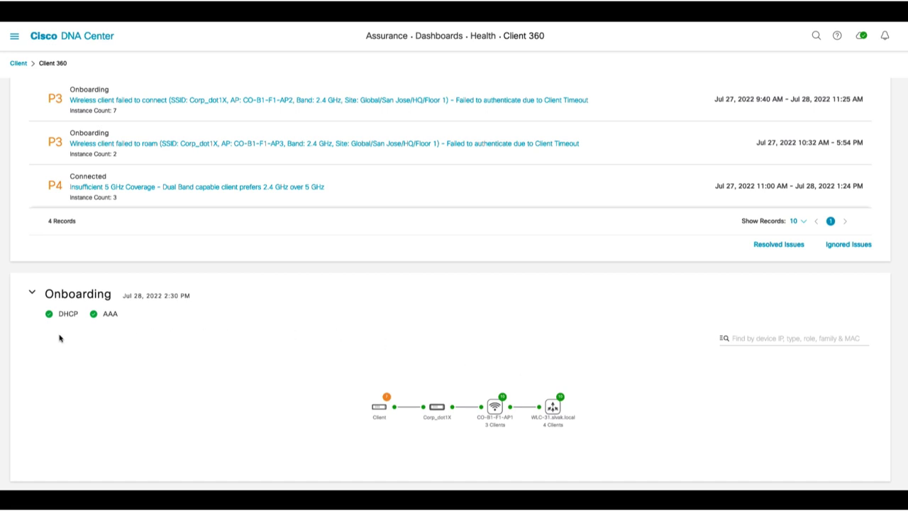
scroll(492, 305, down, 2)
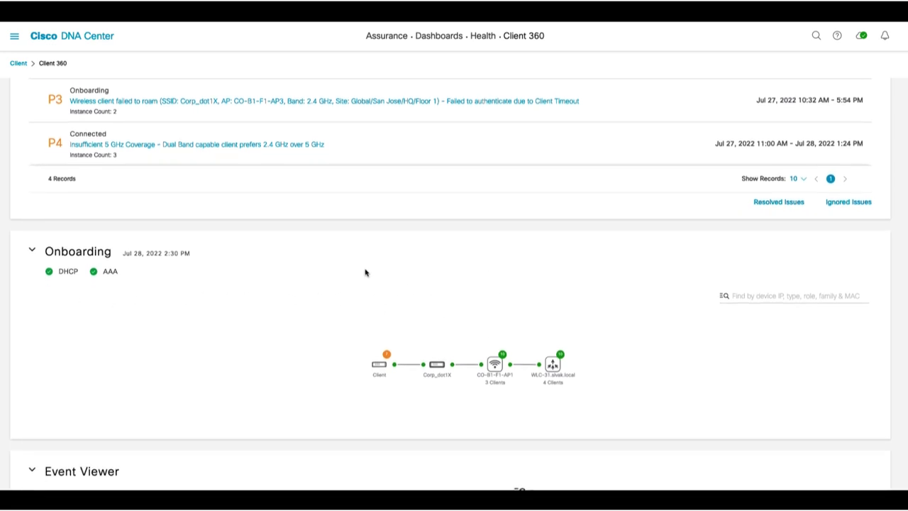
scroll(354, 272, down, 1)
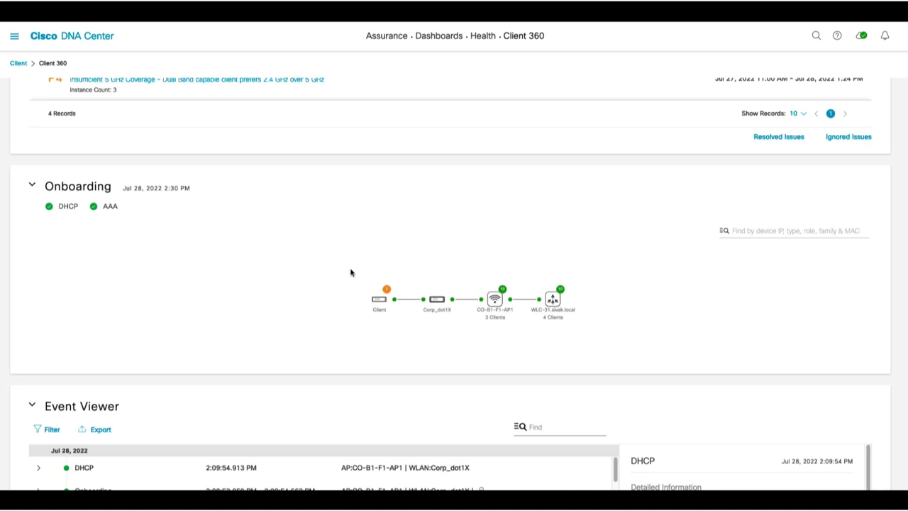
scroll(350, 274, down, 6)
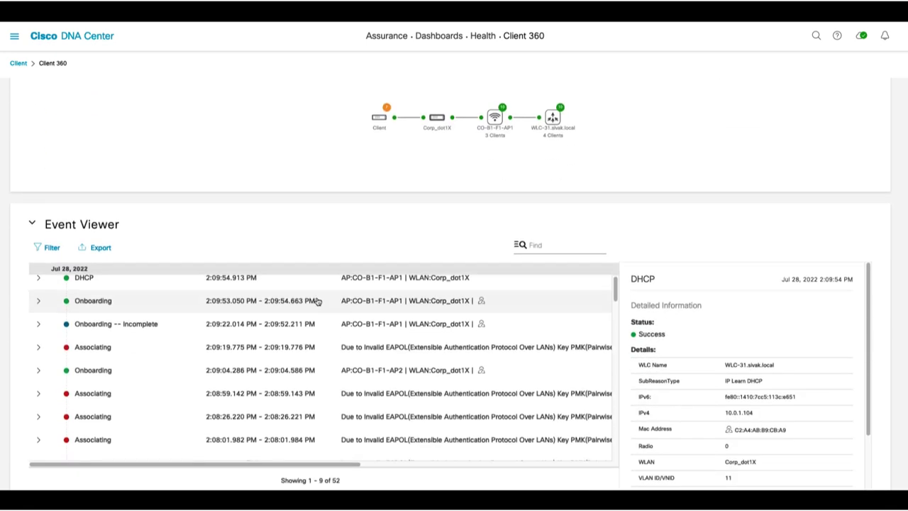
scroll(98, 360, down, 2)
scroll(98, 360, down, 5)
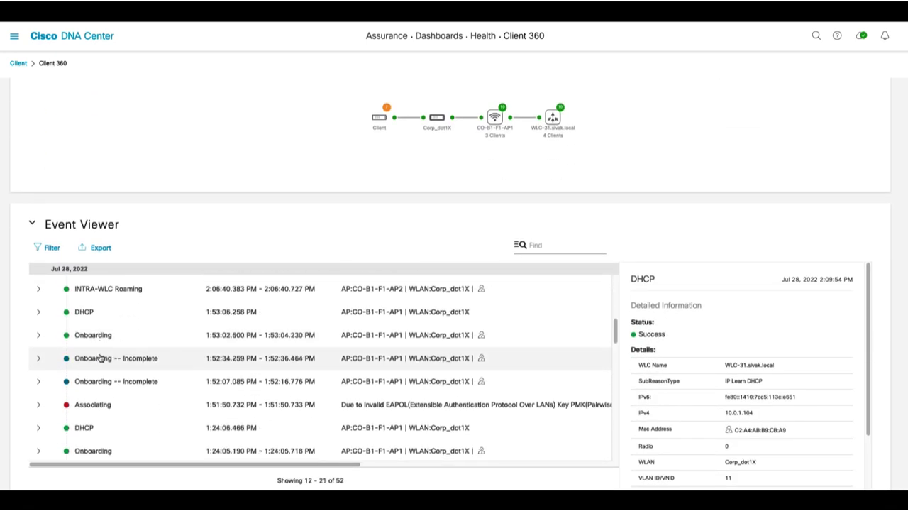
Expand the INTRA-WLC Roaming event's sub-events and scroll on to Detail Information
click(38, 291)
scroll(892, 329, down, 8)
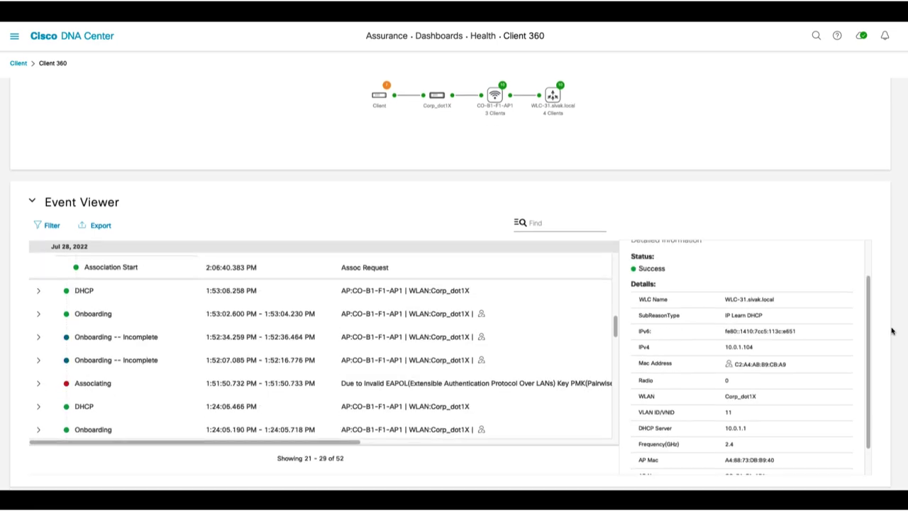
scroll(515, 353, down, 5)
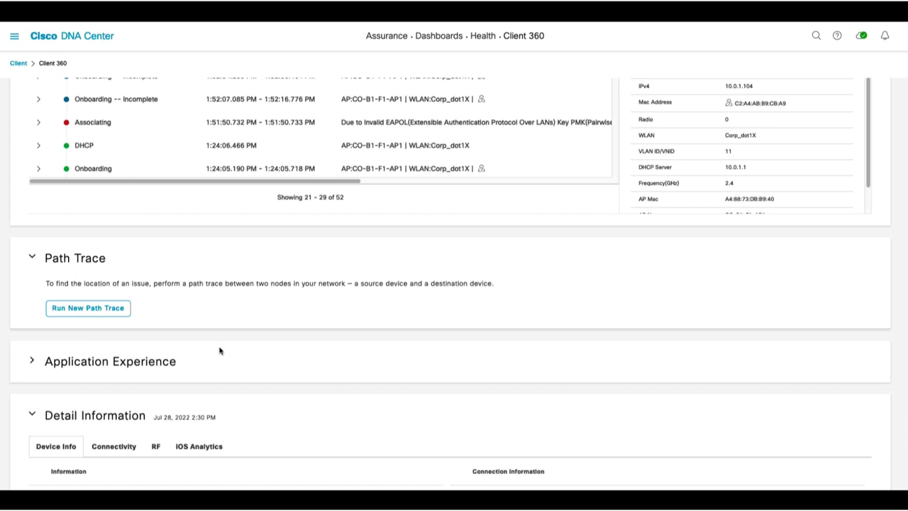
scroll(219, 351, down, 3)
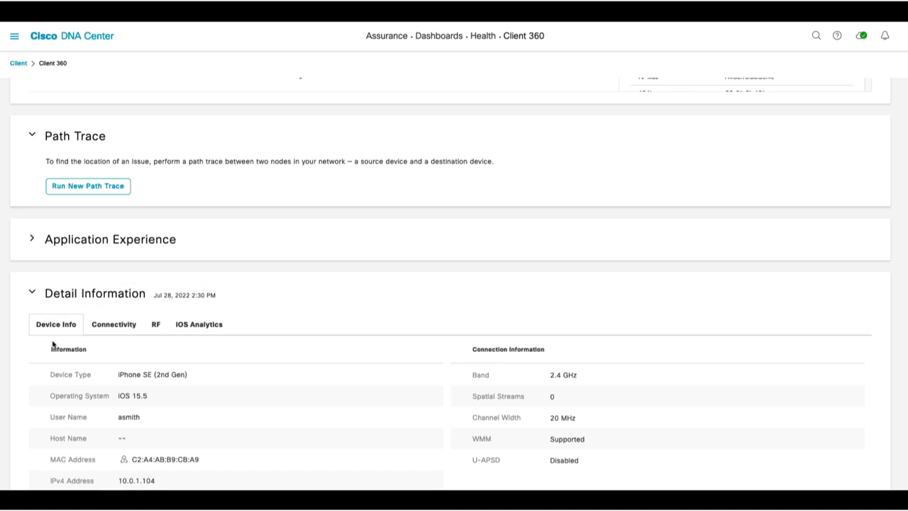
View the client's Connectivity traffic charts and RF RSSI and SNR charts
scroll(67, 348, down, 1)
scroll(67, 348, down, 3)
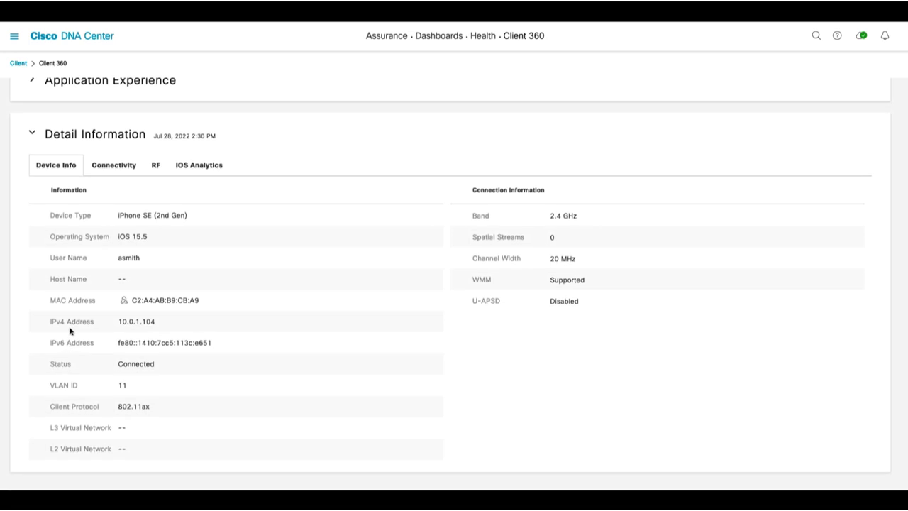
click(120, 173)
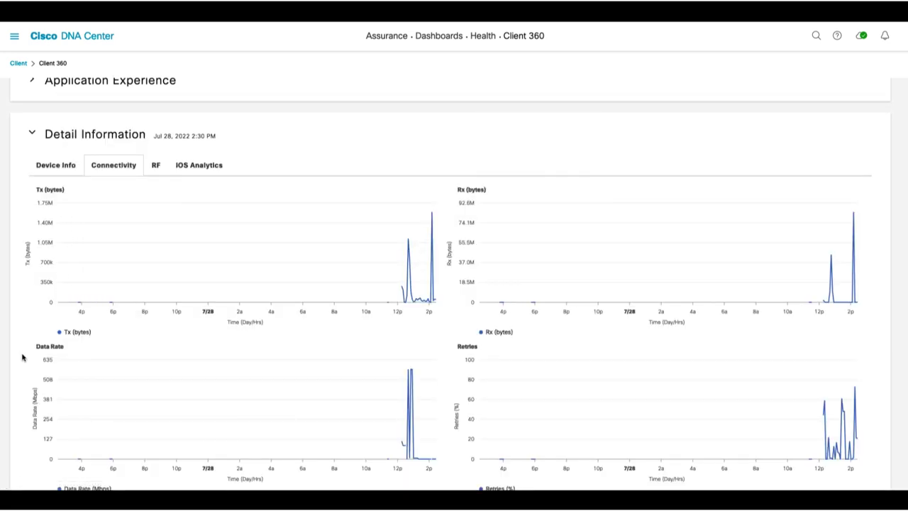
scroll(582, 415, up, 1)
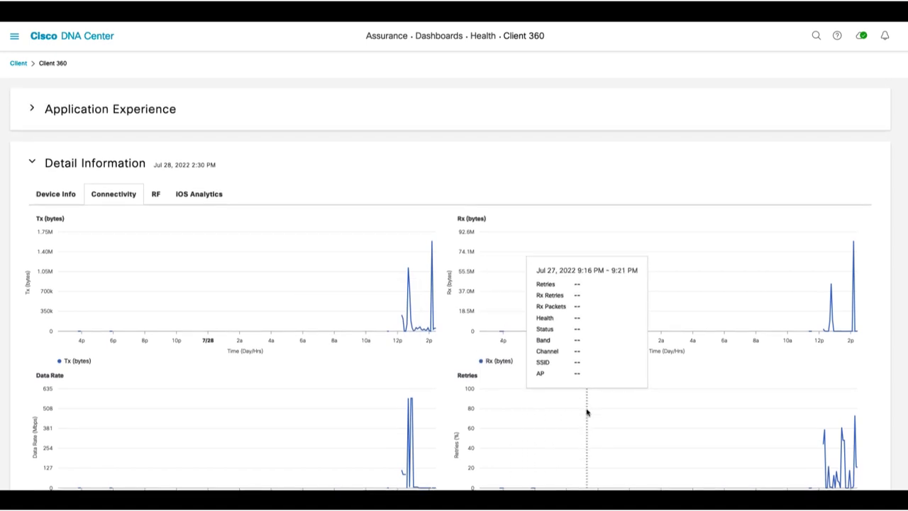
click(157, 196)
scroll(163, 198, up, 3)
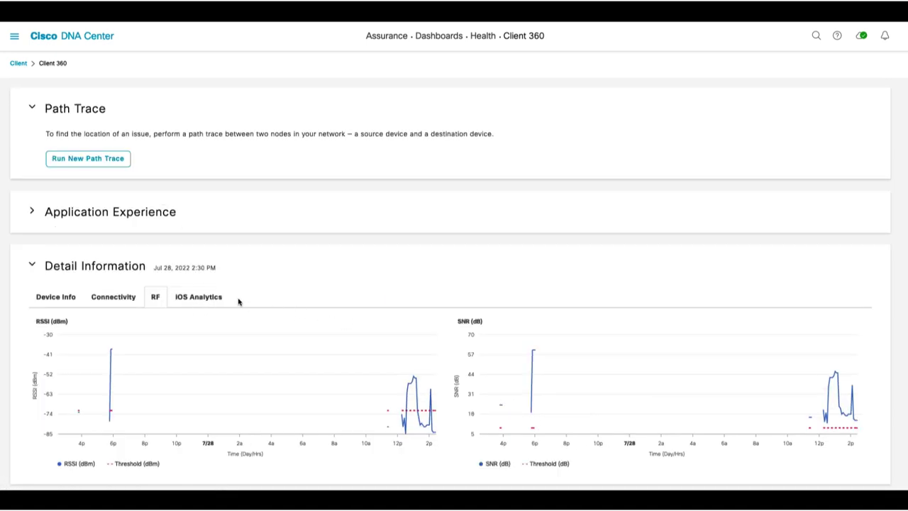
Show iOS Analytics and scroll the nine-record Client Disassociation Details table
click(213, 299)
scroll(211, 300, up, 5)
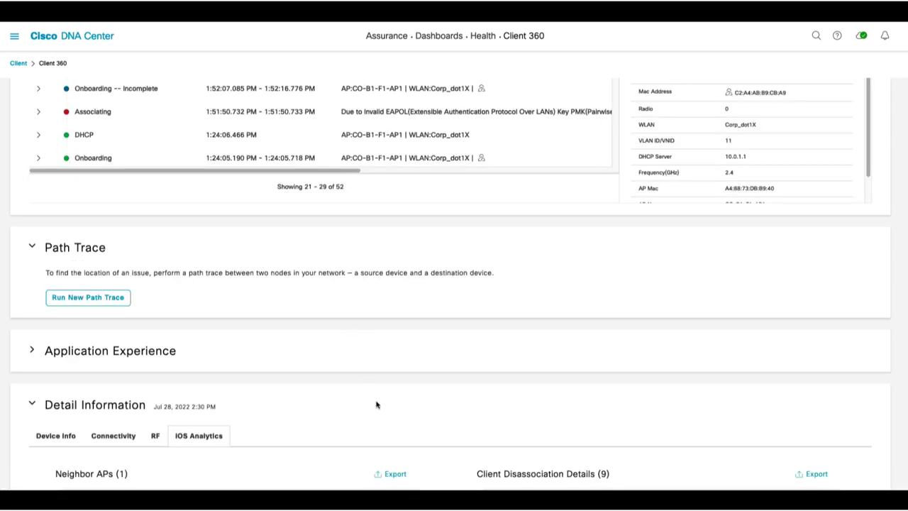
scroll(376, 401, down, 2)
scroll(388, 373, down, 3)
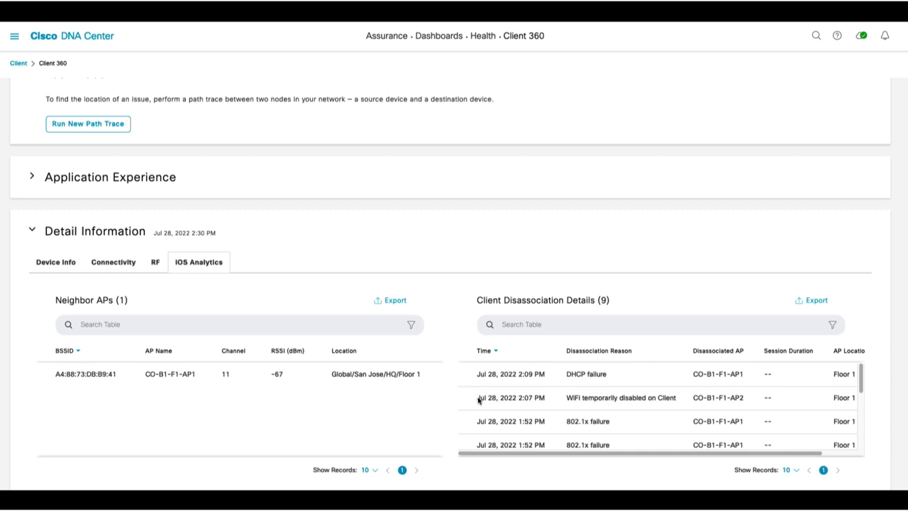
scroll(679, 432, down, 3)
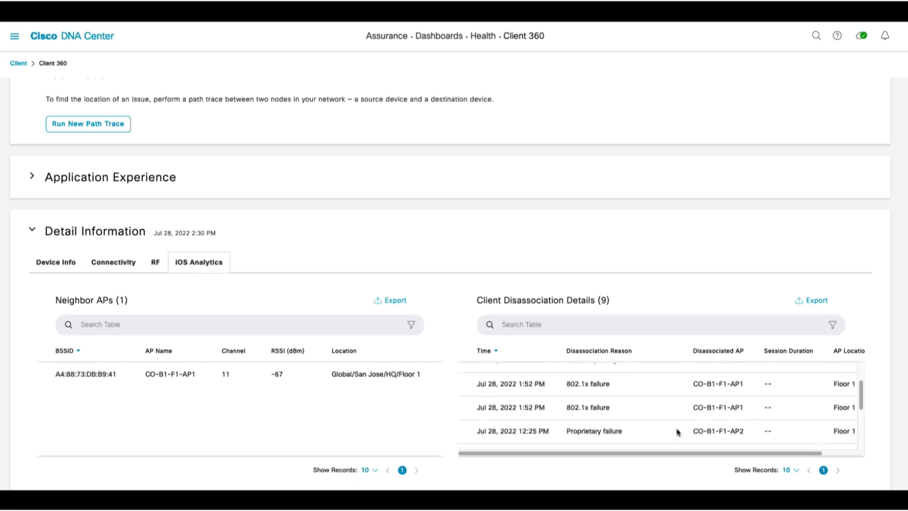